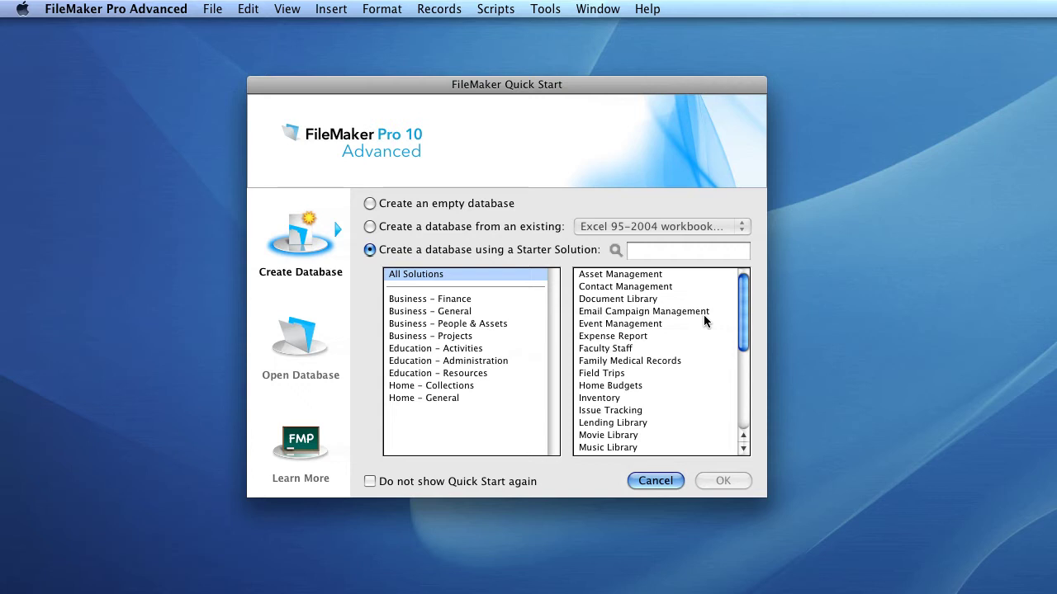
- Create a new database from the Recipes starter solution in the Business – Finance category
{"action": "left_click", "coordinate": [467, 301]}
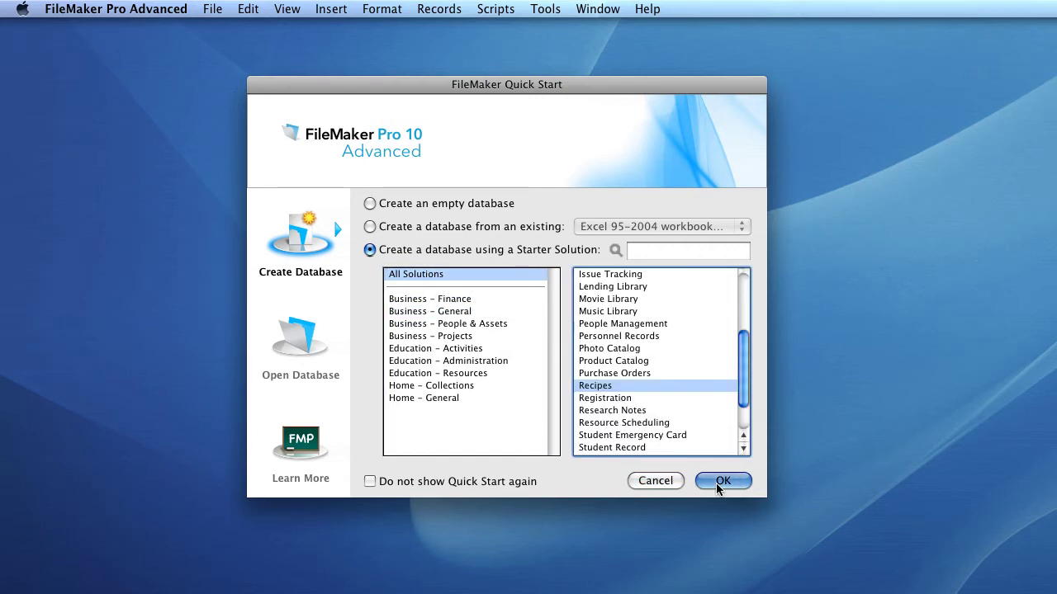
{"action": "left_click", "coordinate": [718, 482]}
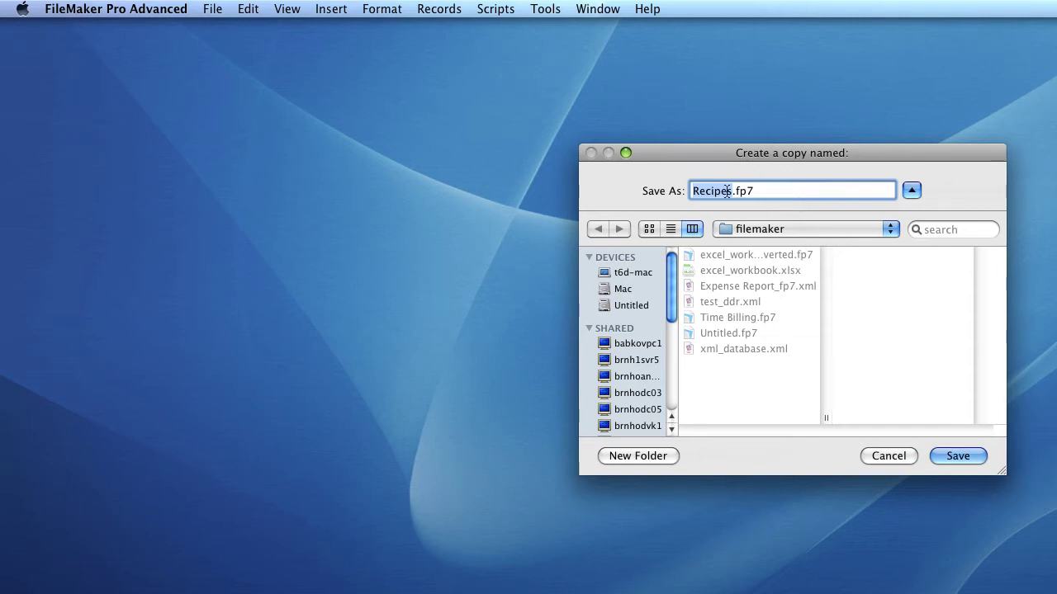
- Save the starter copy to the Desktop as 'Starter Solution Example.fp7'
{"action": "left_click", "coordinate": [731, 196]}
{"action": "double_click", "coordinate": [731, 196]}
{"action": "key", "text": "BackSpace"}
{"action": "type", "text": "Starter Solution Examp"}
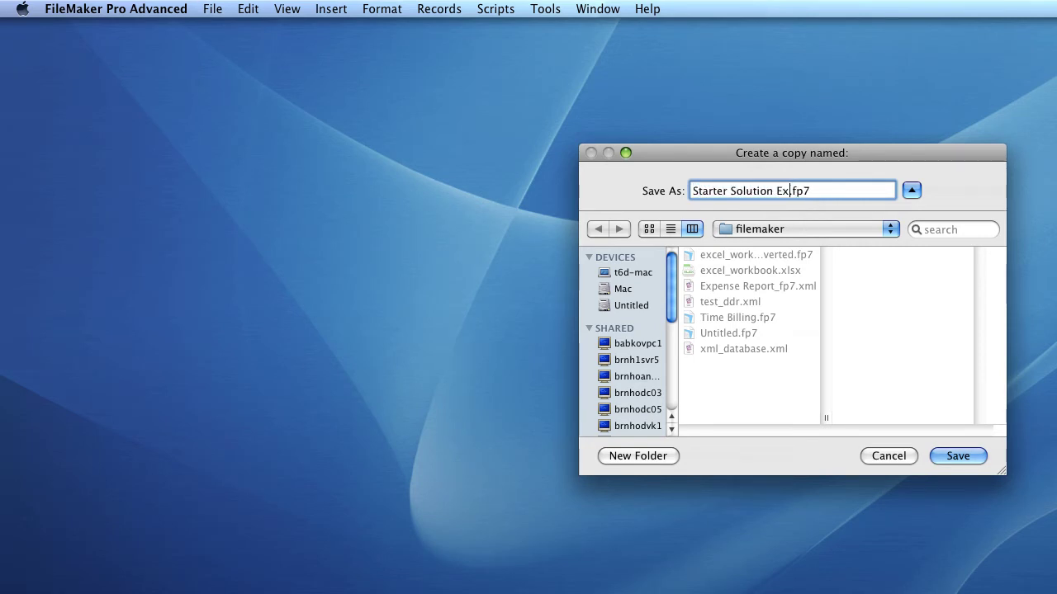
{"action": "type", "text": "le"}
{"action": "left_click", "coordinate": [808, 230]}
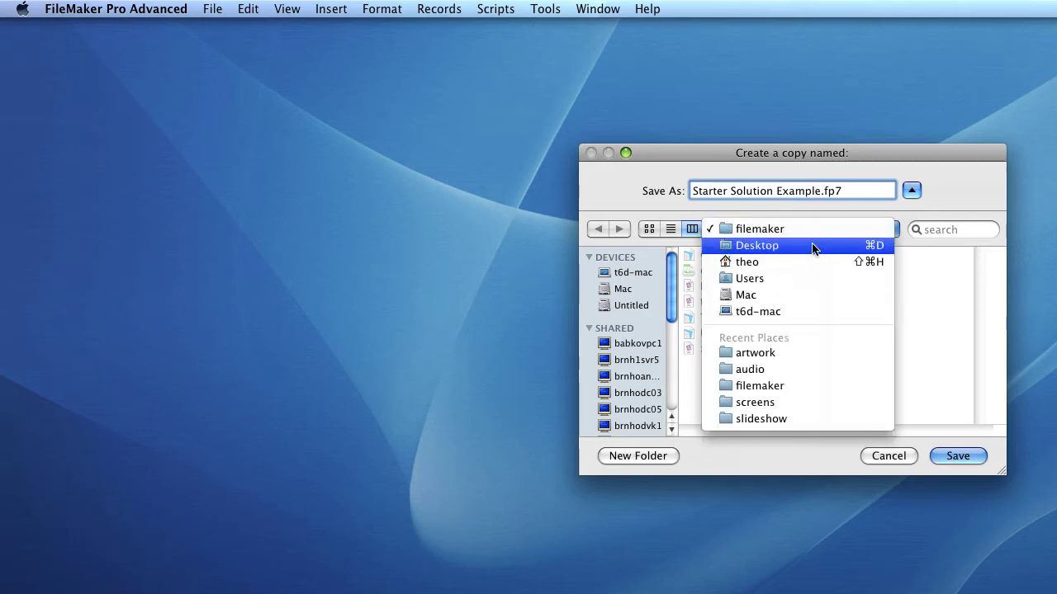
{"action": "left_click", "coordinate": [812, 245]}
{"action": "left_click", "coordinate": [960, 456]}
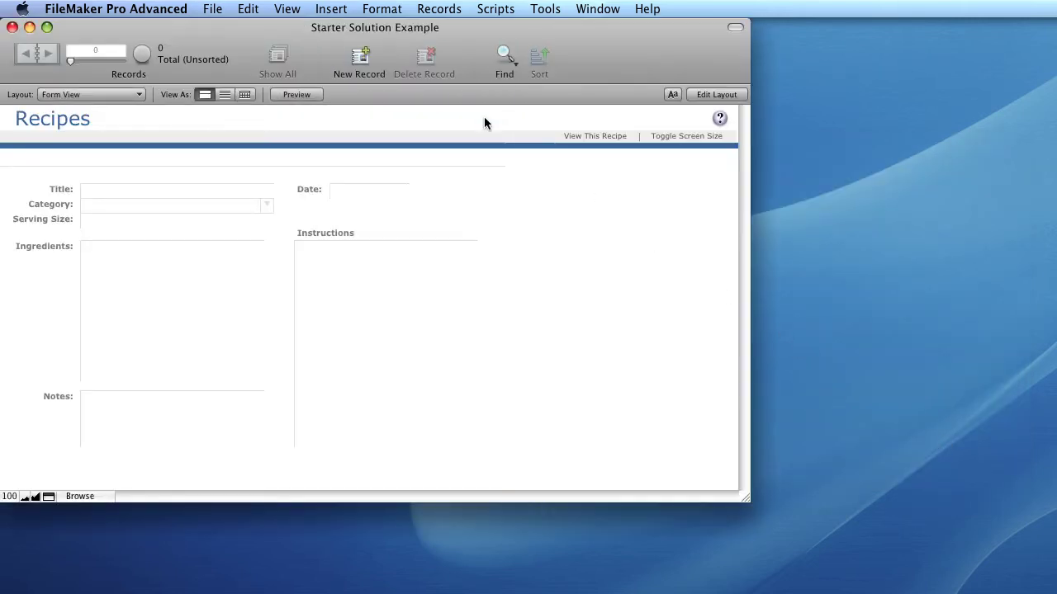
{"action": "left_click_drag", "start_coordinate": [611, 36], "coordinate": [822, 71]}
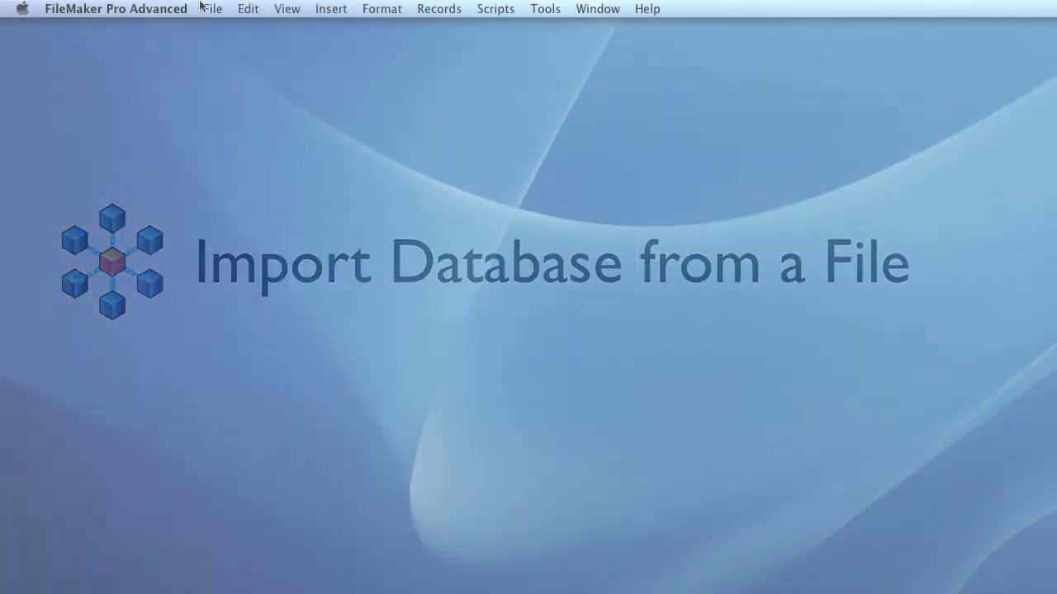
- Start a new database from an existing Excel workbook (.xlsx) file via File > New Database
{"action": "left_click", "coordinate": [207, 9]}
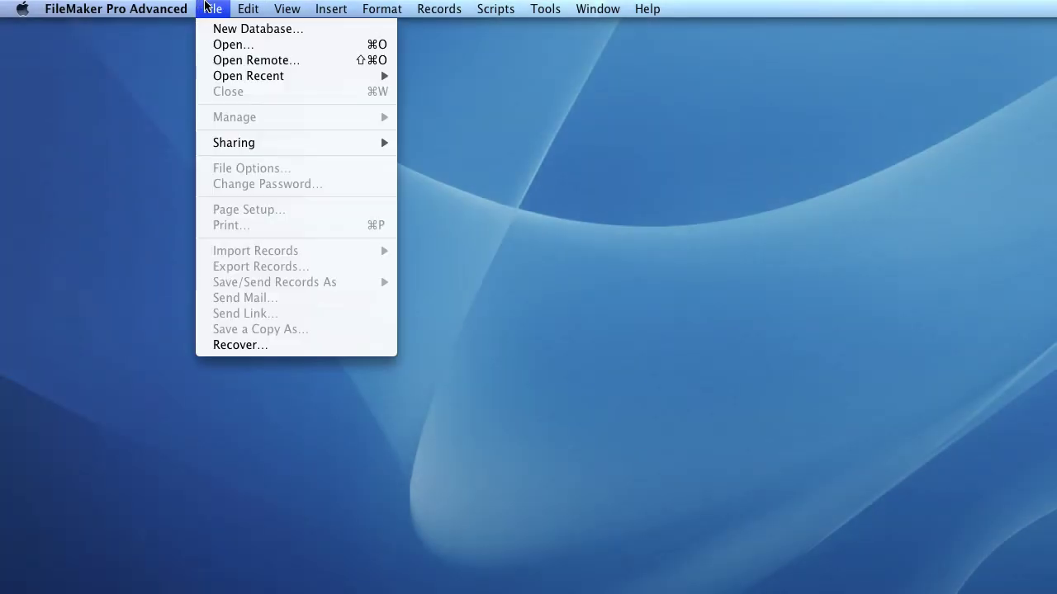
{"action": "left_click", "coordinate": [234, 30]}
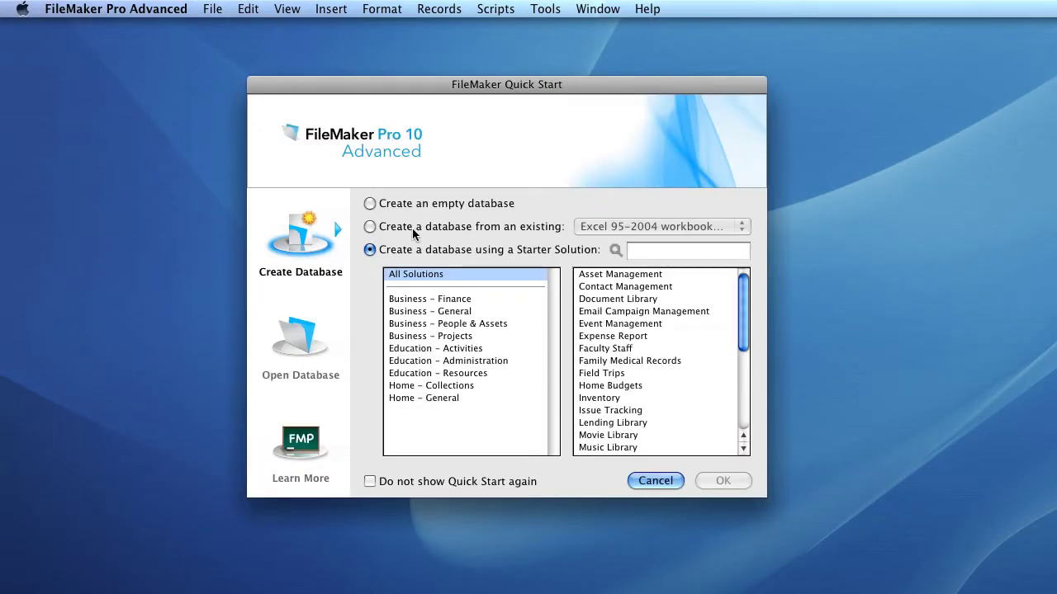
{"action": "left_click", "coordinate": [413, 229]}
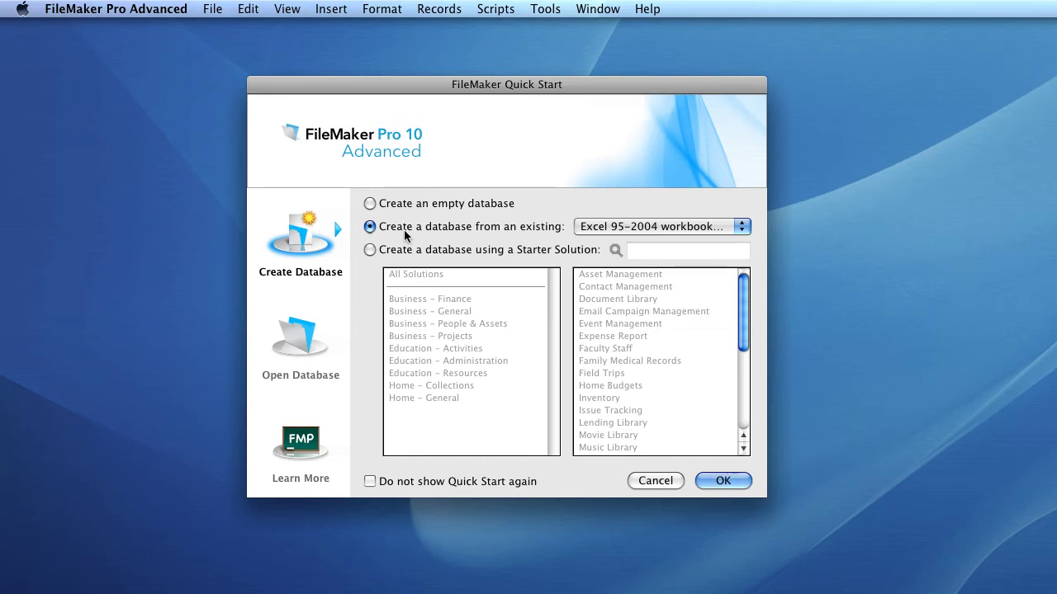
{"action": "left_click", "coordinate": [736, 231]}
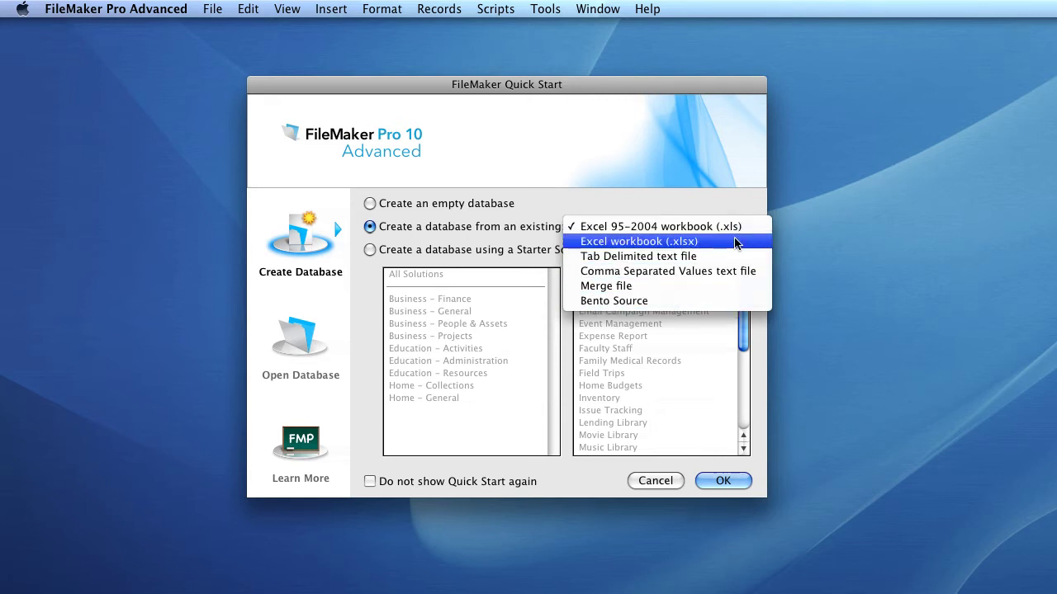
{"action": "left_click", "coordinate": [736, 243]}
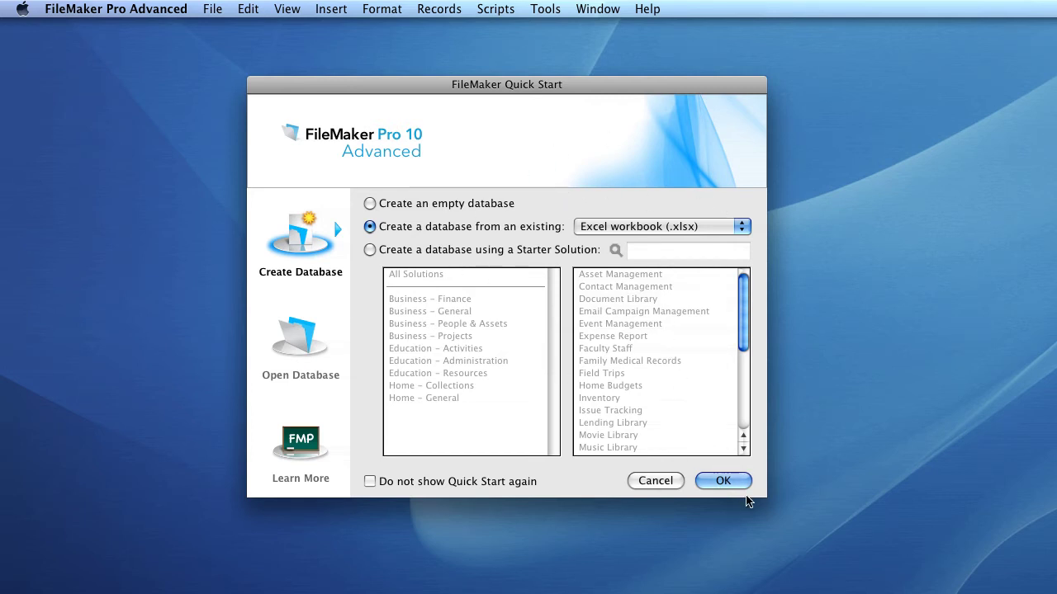
{"action": "left_click", "coordinate": [724, 485]}
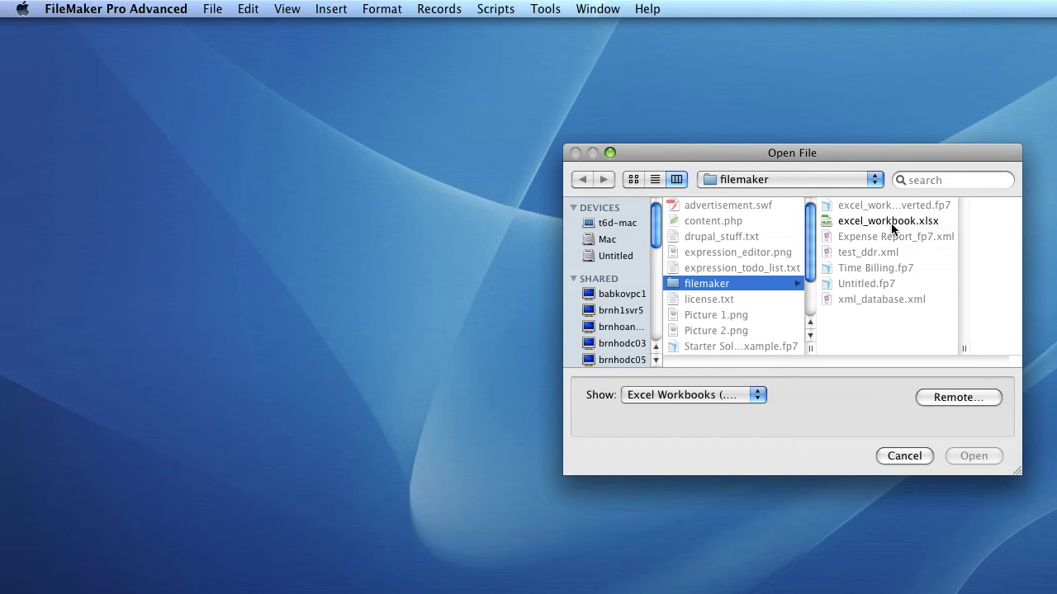
- Select excel_workbook.xlsx as the source, checking and dismissing the Remote options, and open it
{"action": "left_click", "coordinate": [891, 222]}
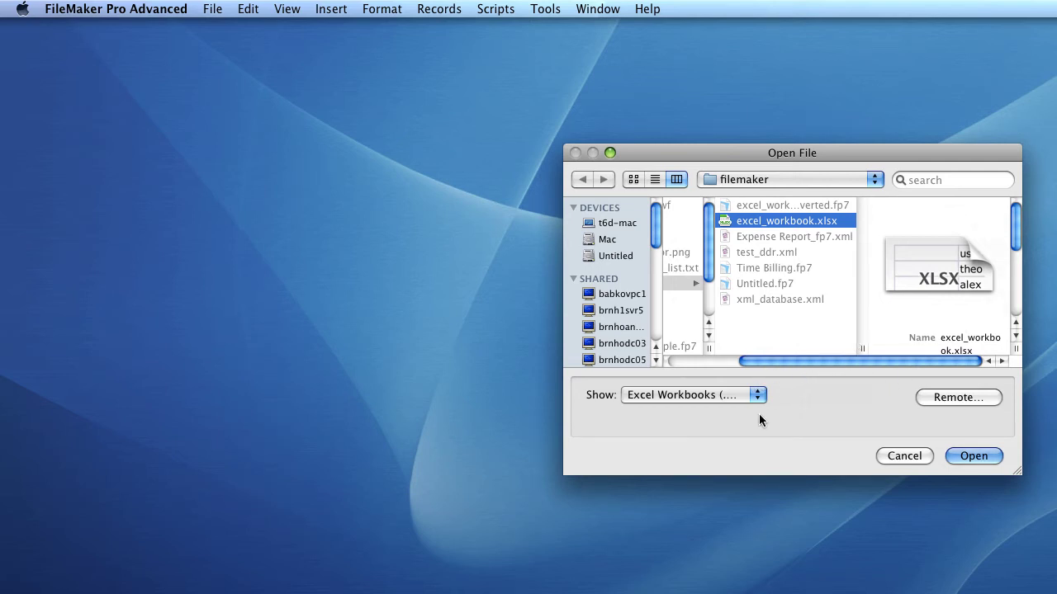
{"action": "left_click", "coordinate": [939, 401]}
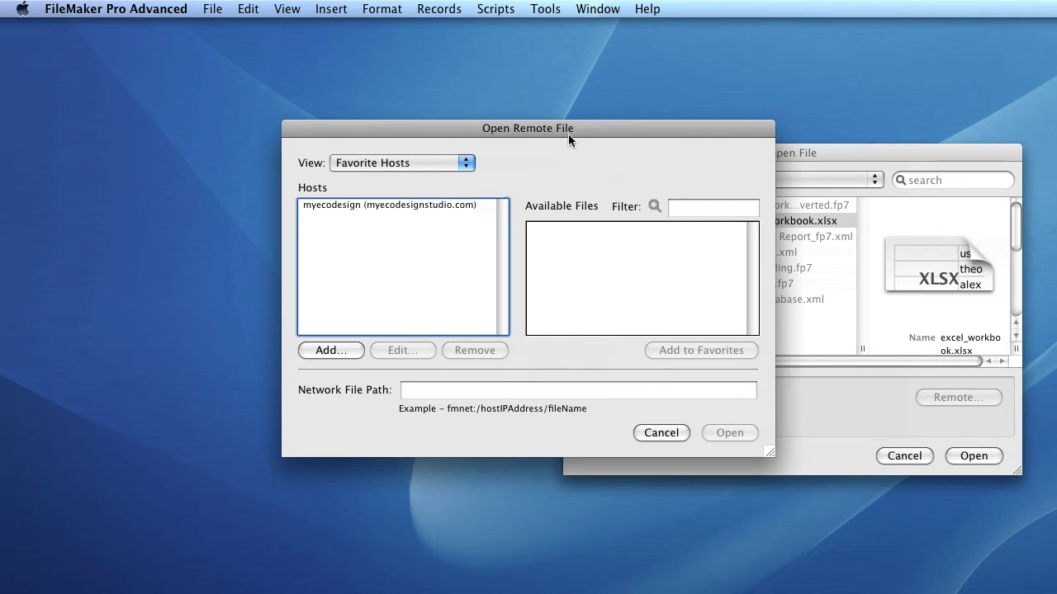
{"action": "left_click_drag", "start_coordinate": [572, 131], "coordinate": [543, 133]}
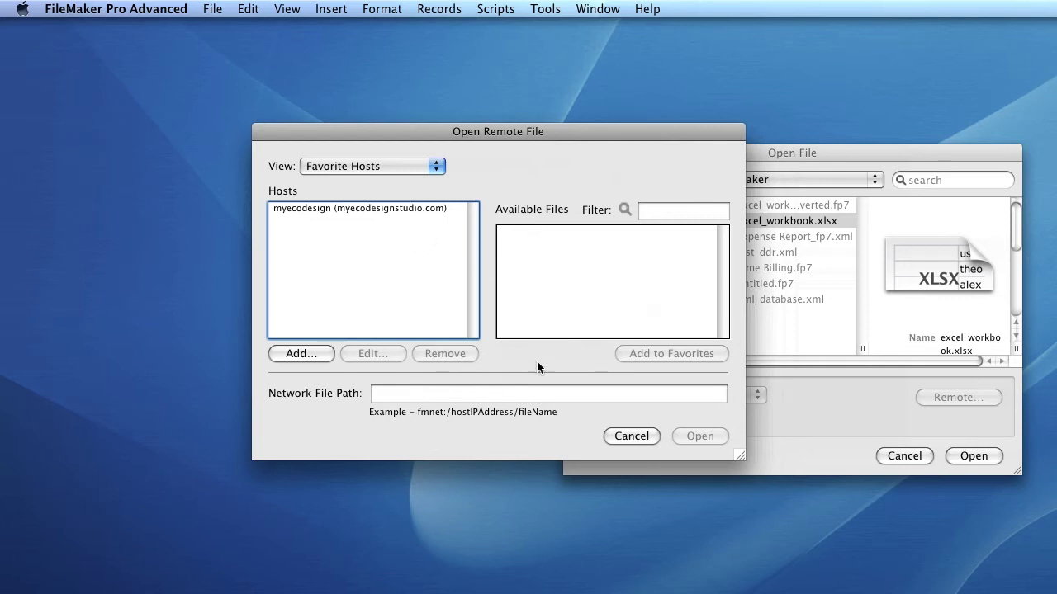
{"action": "left_click", "coordinate": [619, 437]}
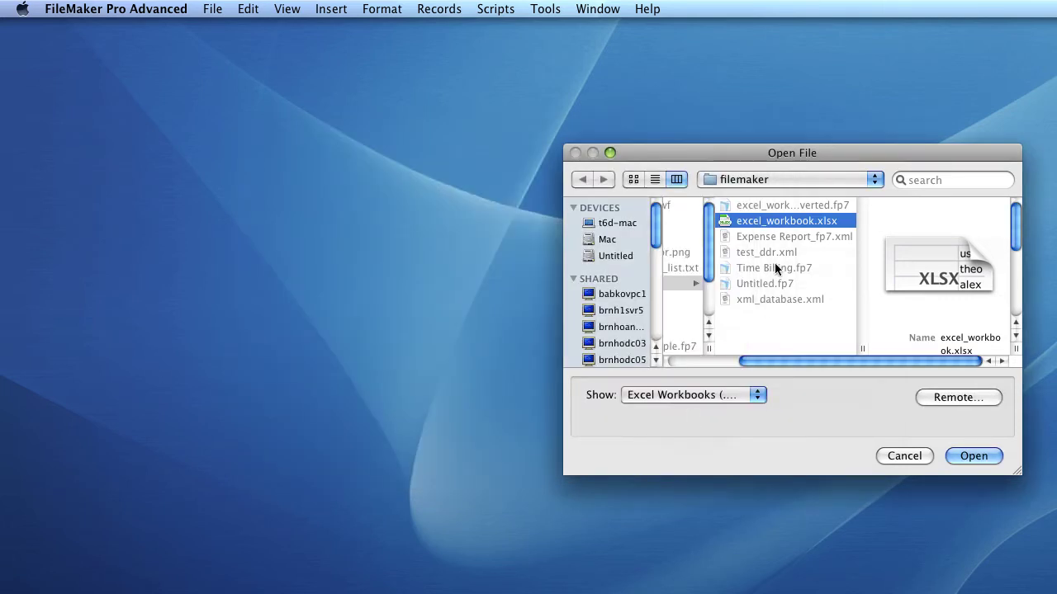
{"action": "left_click", "coordinate": [804, 224]}
{"action": "left_click", "coordinate": [975, 456]}
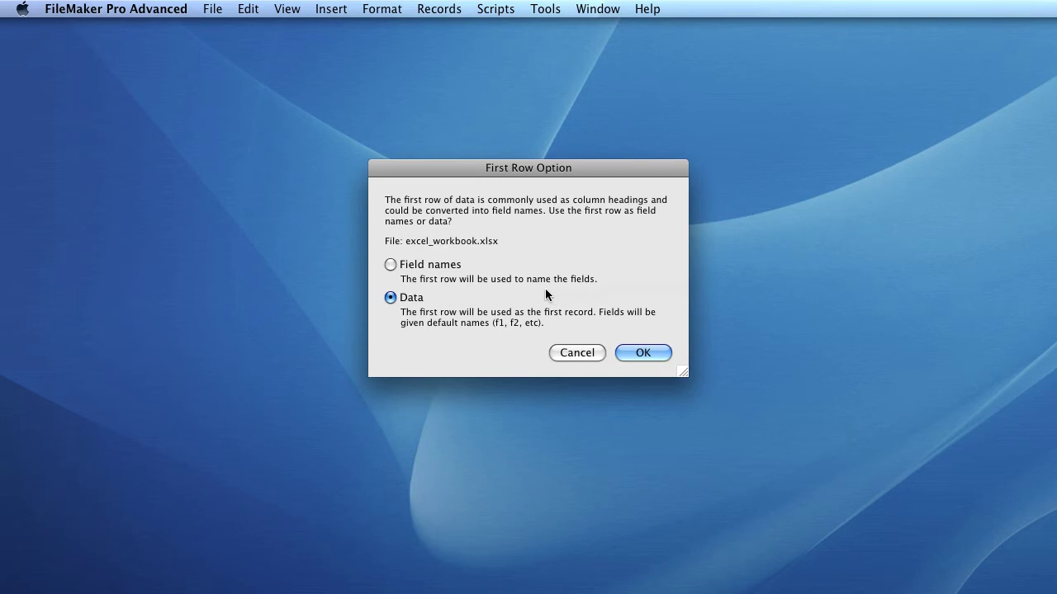
- Use the first row as field names and save the database as excel_workbook_example.fp7 on the Desktop
{"action": "left_click", "coordinate": [421, 265]}
{"action": "left_click", "coordinate": [641, 354]}
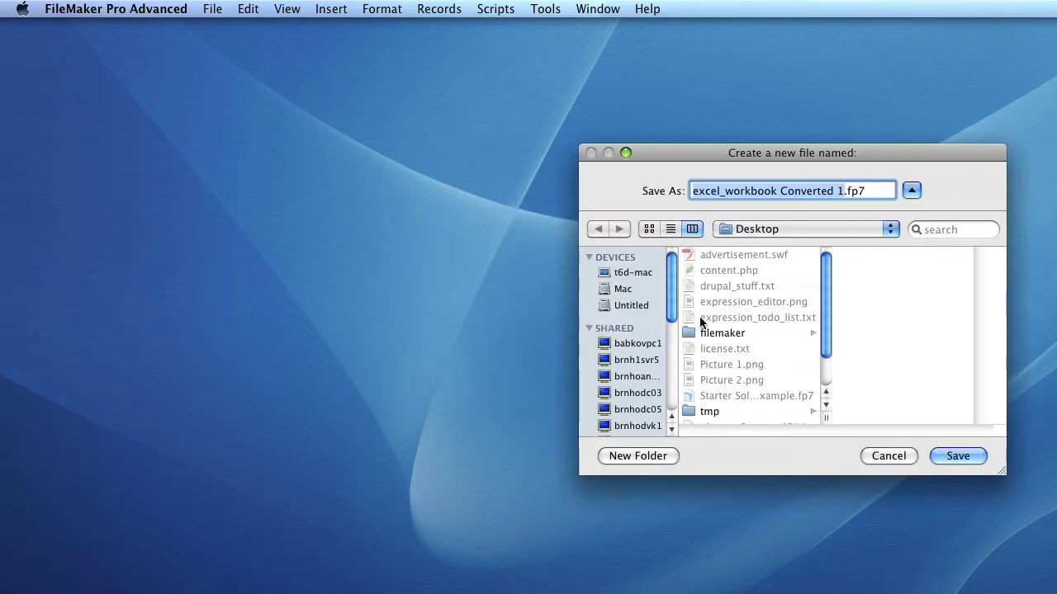
{"action": "left_click", "coordinate": [844, 191]}
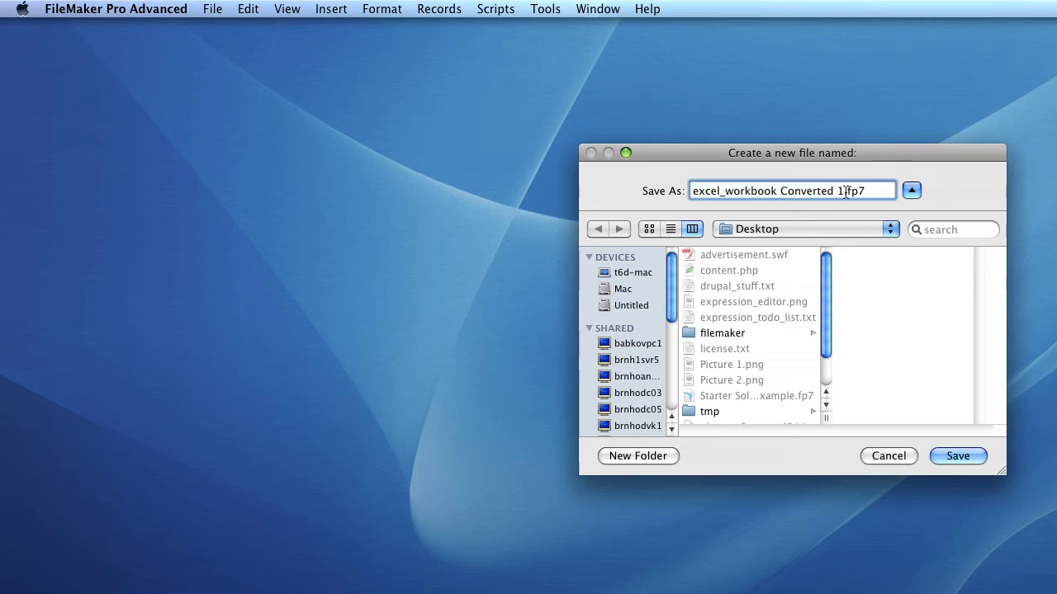
{"action": "key", "text": "shift+super+Left"}
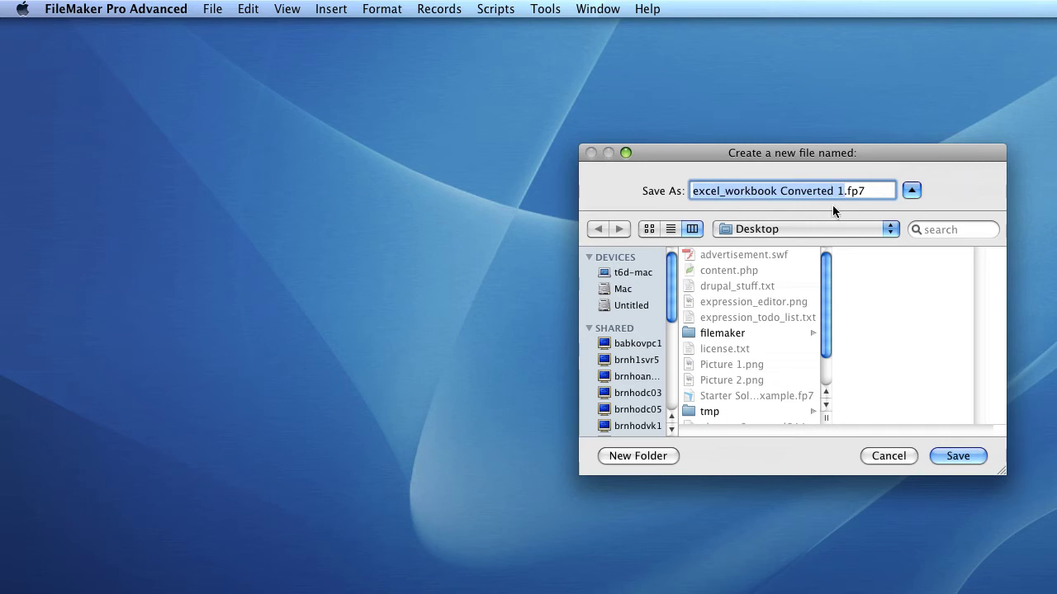
{"action": "double_click", "coordinate": [821, 191]}
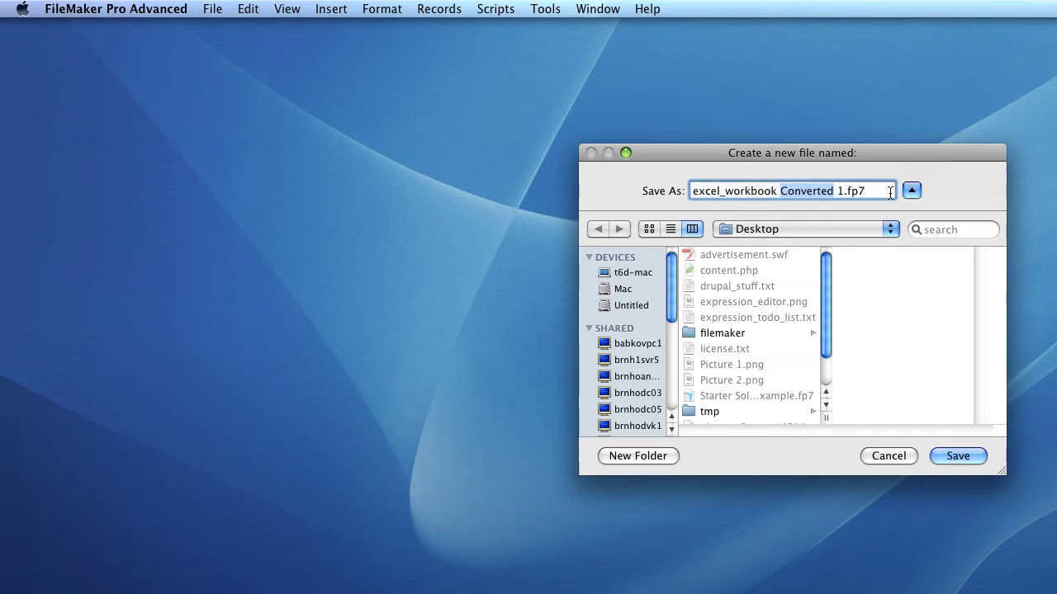
{"action": "key", "text": "BackSpace"}
{"action": "key", "text": "BackSpace"}
{"action": "key", "text": "Delete"}
{"action": "key", "text": "BackSpace"}
{"action": "type", "text": "k"}
{"action": "key", "text": "Tab"}
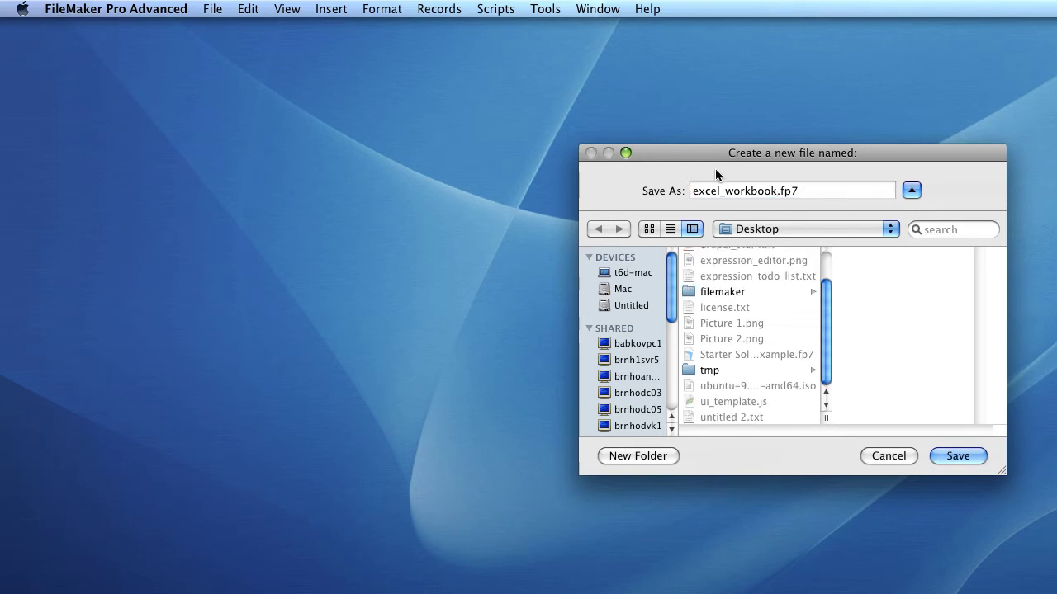
{"action": "left_click", "coordinate": [774, 191]}
{"action": "type", "text": "_example"}
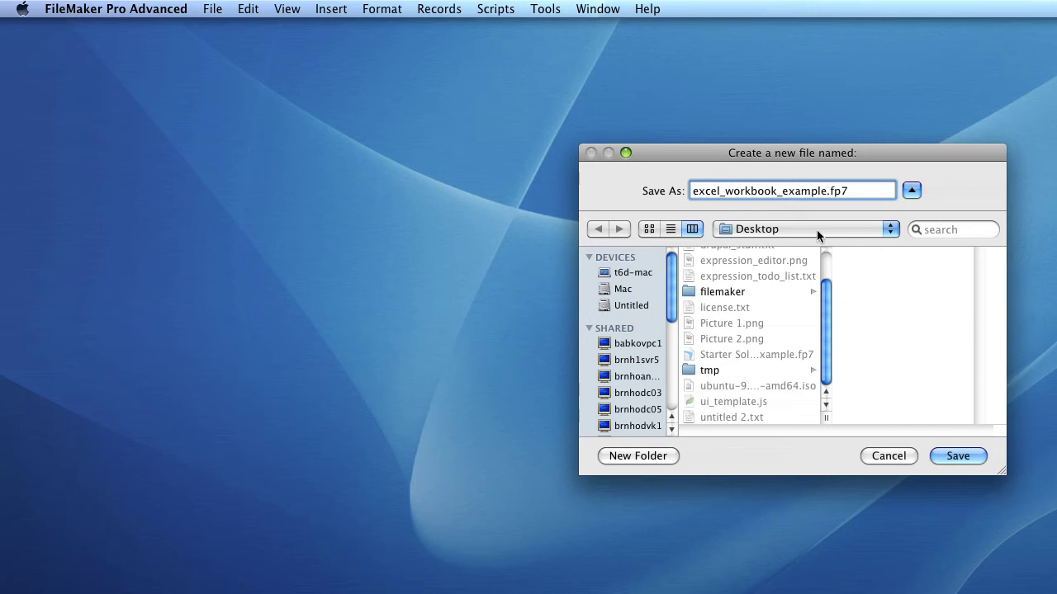
{"action": "left_click", "coordinate": [968, 457]}
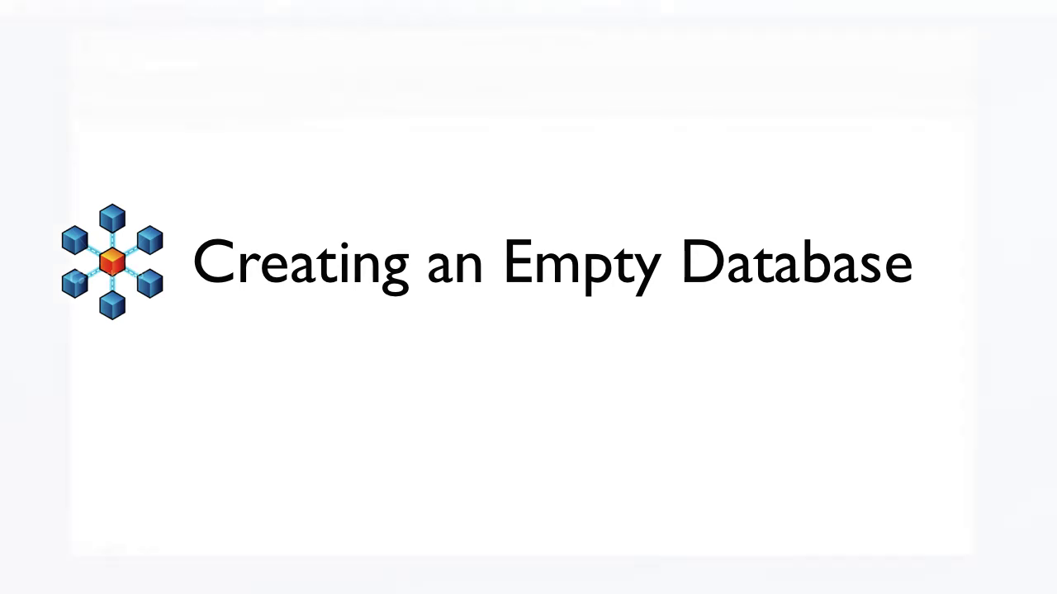
- Start a new empty database from the File > New Database Quick Start
{"action": "left_click", "coordinate": [212, 8]}
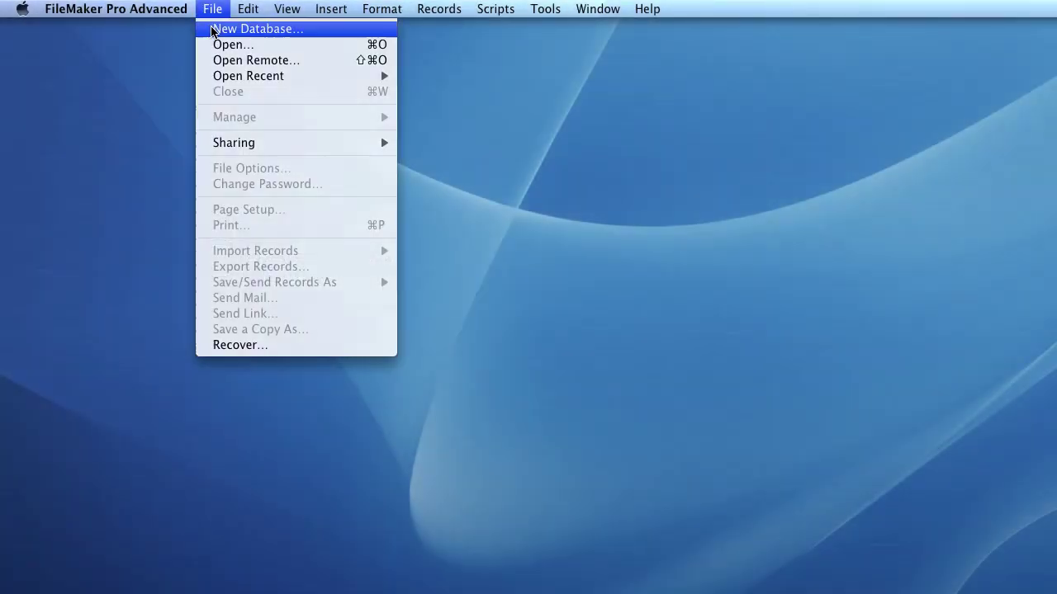
{"action": "left_click", "coordinate": [212, 28]}
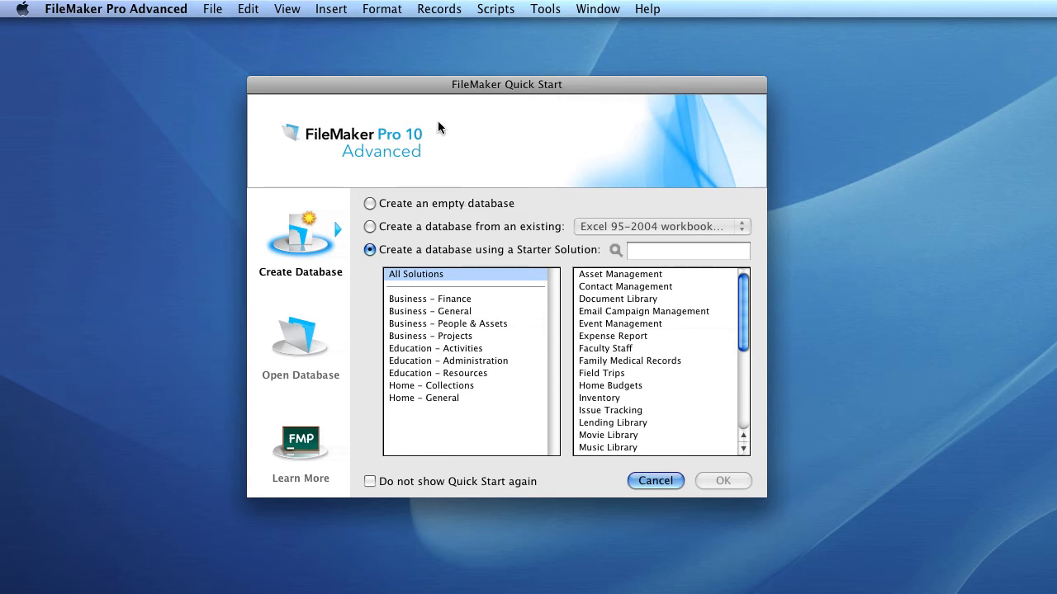
{"action": "left_click", "coordinate": [441, 204]}
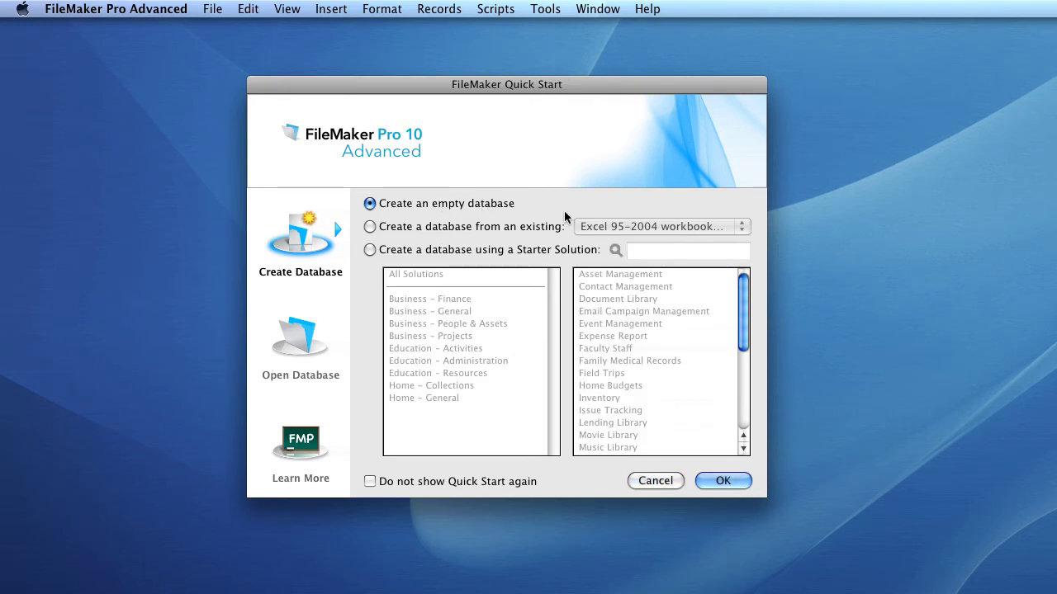
{"action": "left_click", "coordinate": [711, 482]}
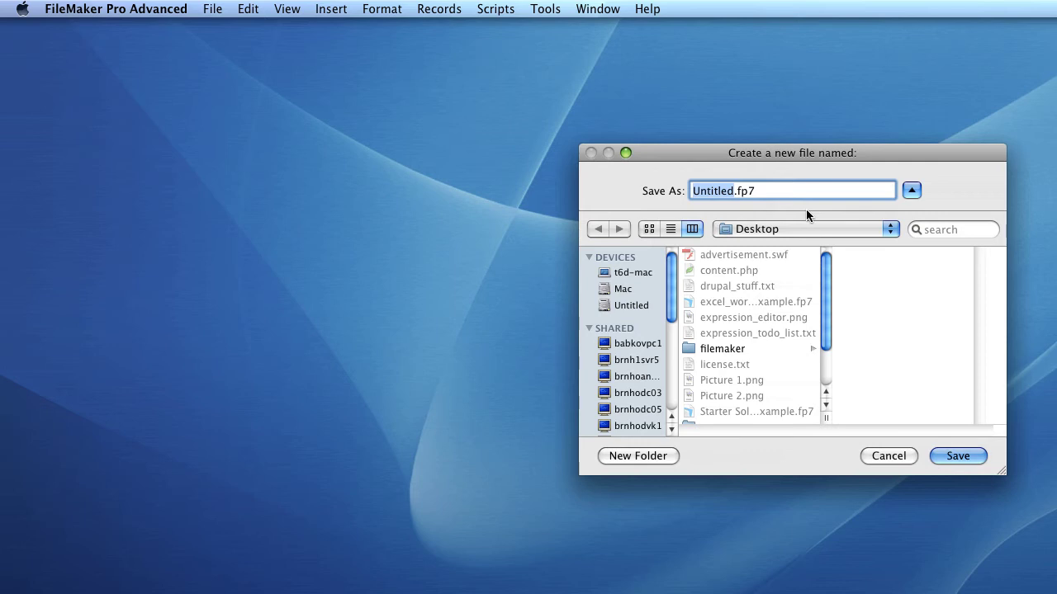
- Replace the default Untitled name with empty_dabase and save the file
{"action": "key", "text": "BackSpace"}
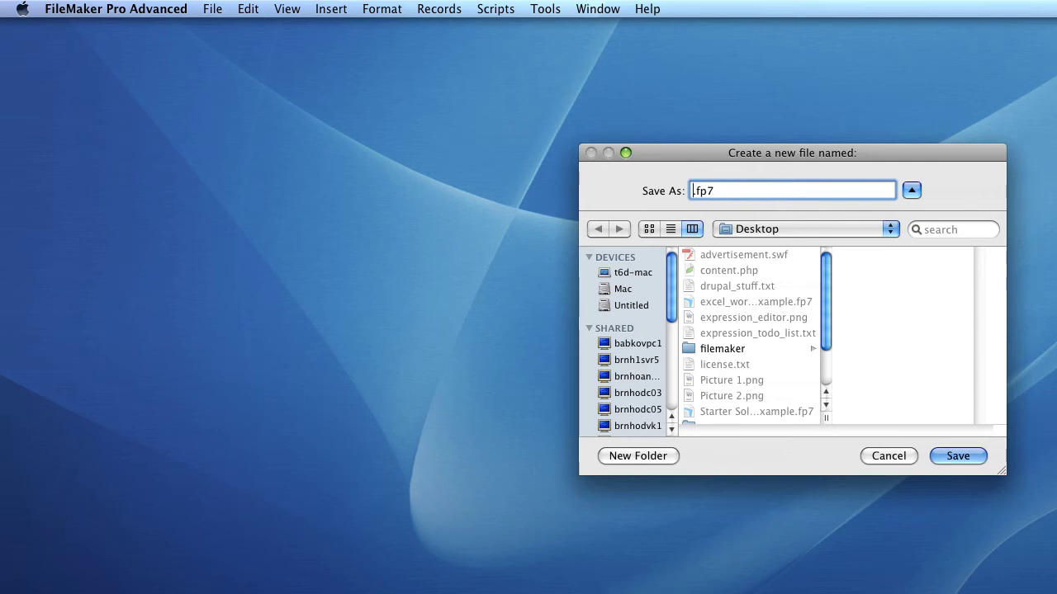
{"action": "type", "text": "empty_b"}
{"action": "type", "text": "abase"}
{"action": "key", "text": "Return"}
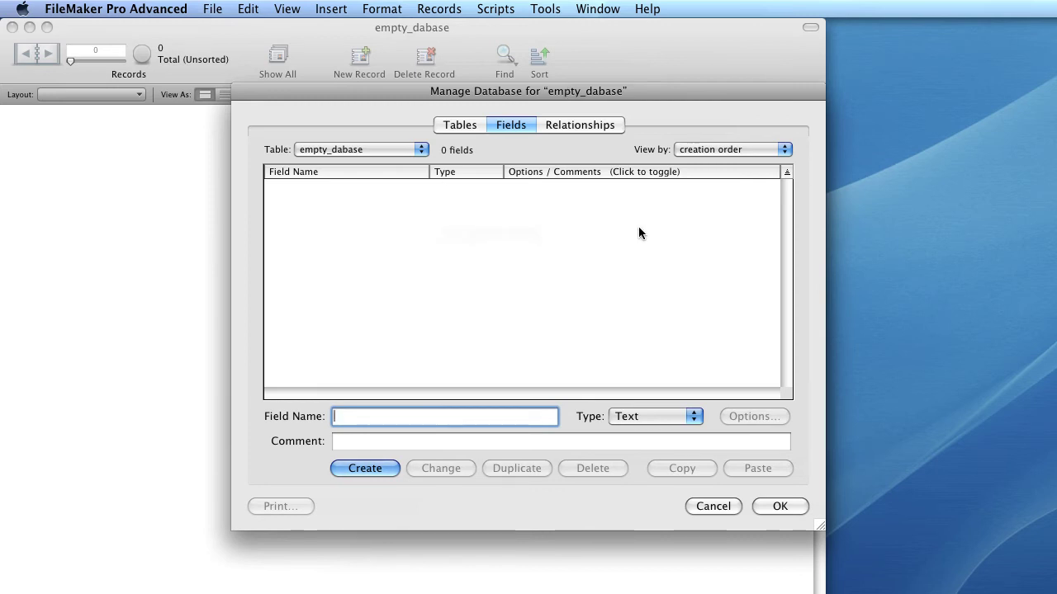
- Add Text field example_field_02 after example_field_01 and save the field definitions
{"action": "left_click", "coordinate": [425, 213]}
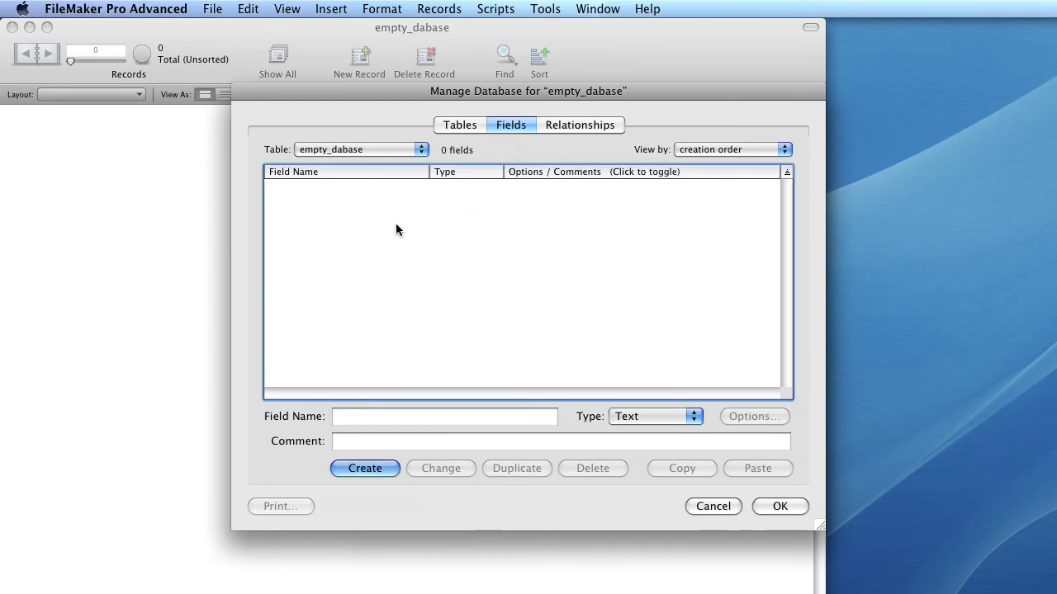
{"action": "key", "text": "Tab"}
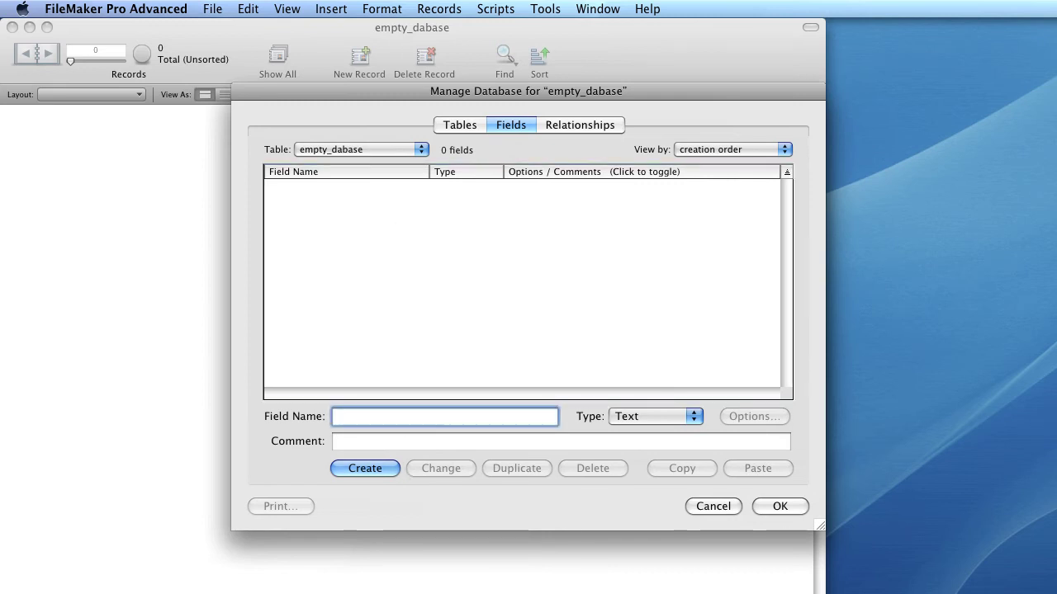
{"action": "type", "text": "example_field_02"}
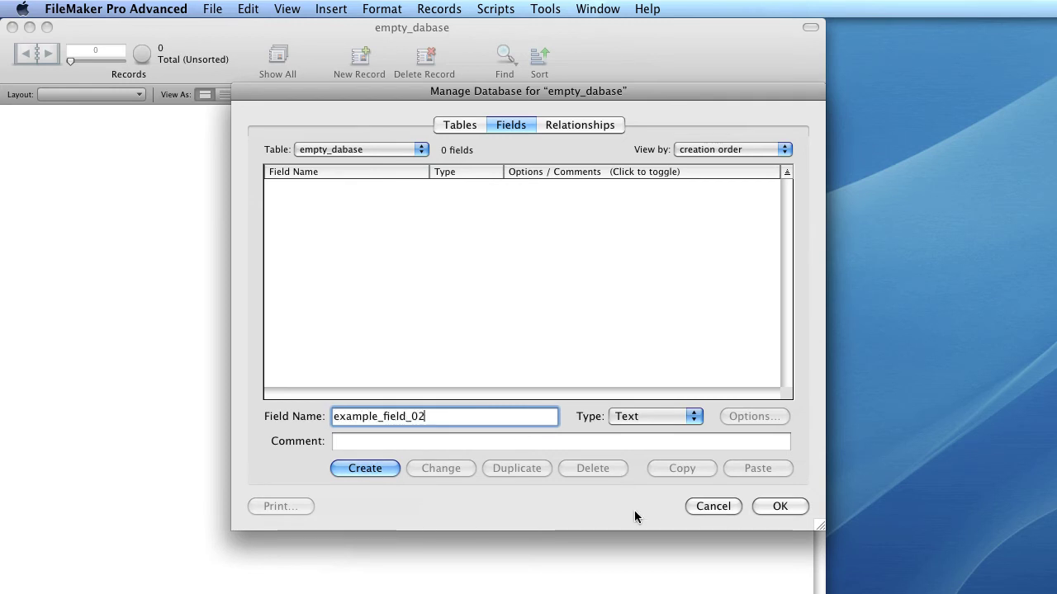
{"action": "left_click", "coordinate": [648, 419]}
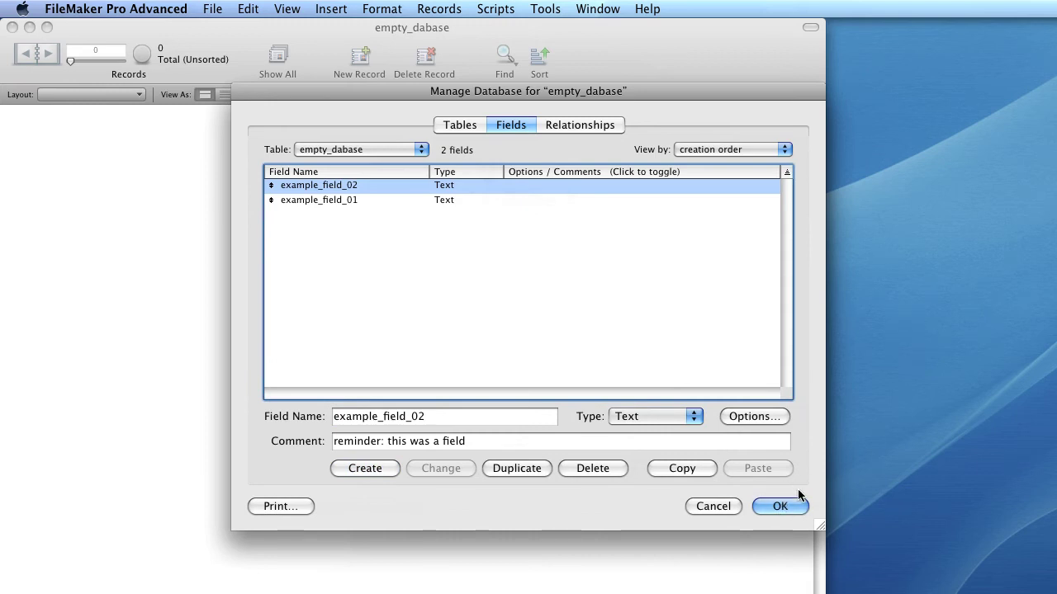
{"action": "left_click", "coordinate": [766, 505]}
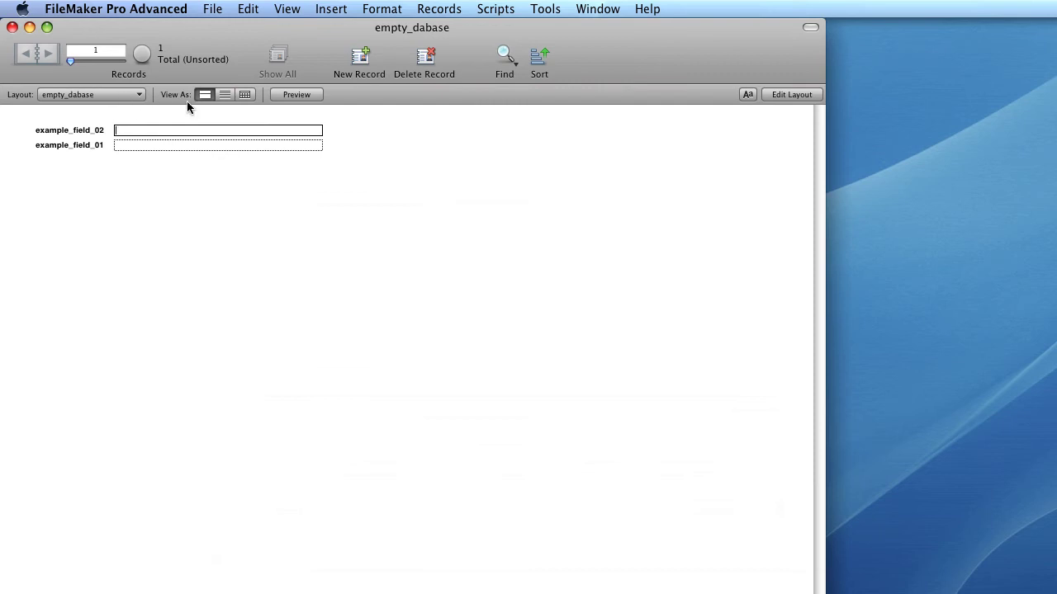
- Place the cursor in example_field_01 on the empty_dabase form
{"action": "left_click", "coordinate": [147, 150]}
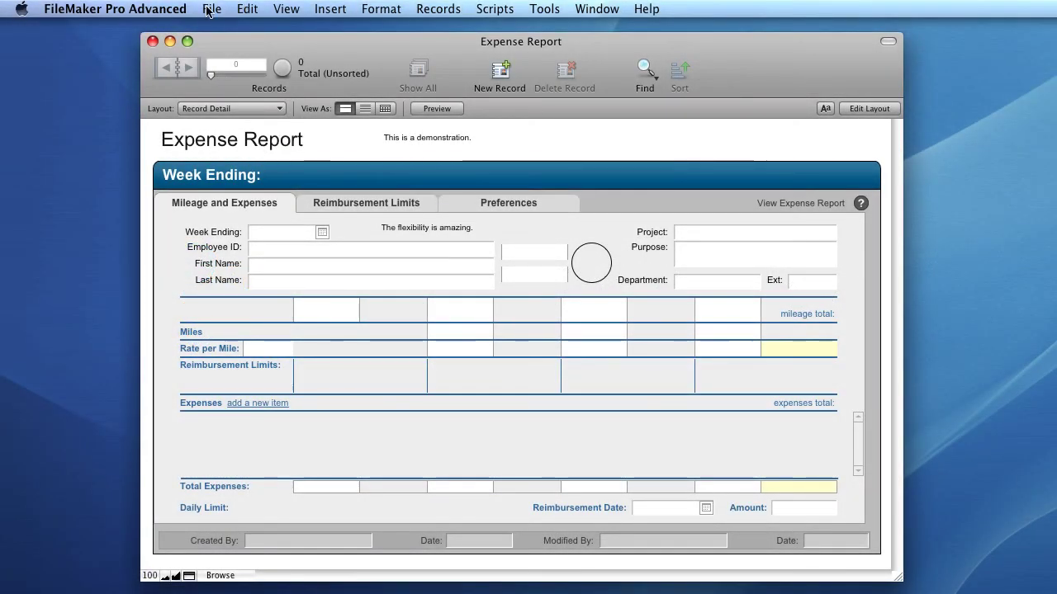
- Open Manage Database for Expense Report, review its table's fields, then return to the relationships graph
{"action": "left_click", "coordinate": [208, 9]}
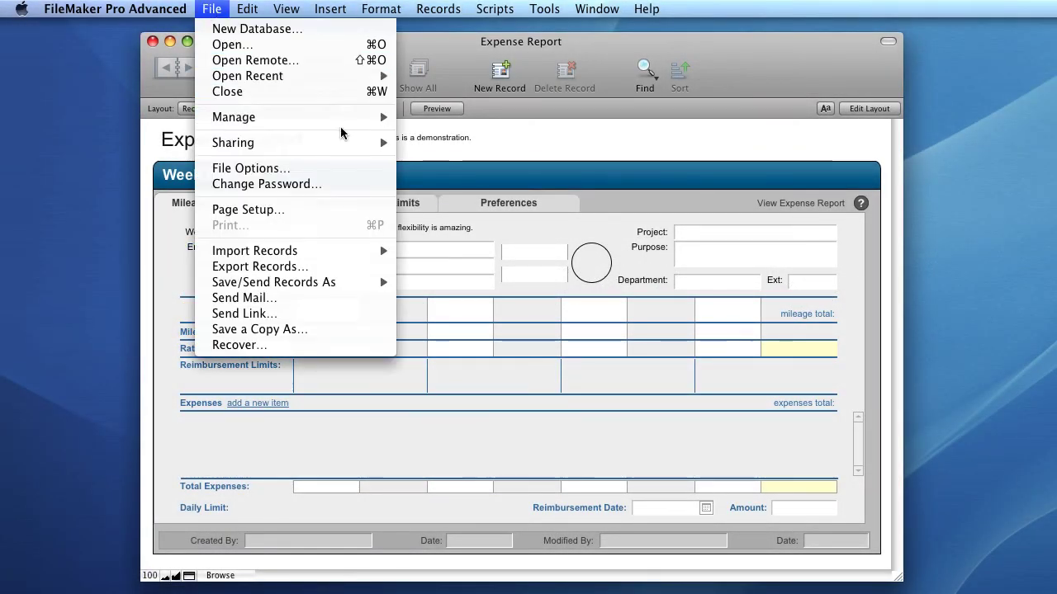
{"action": "mouse_move", "coordinate": [341, 126]}
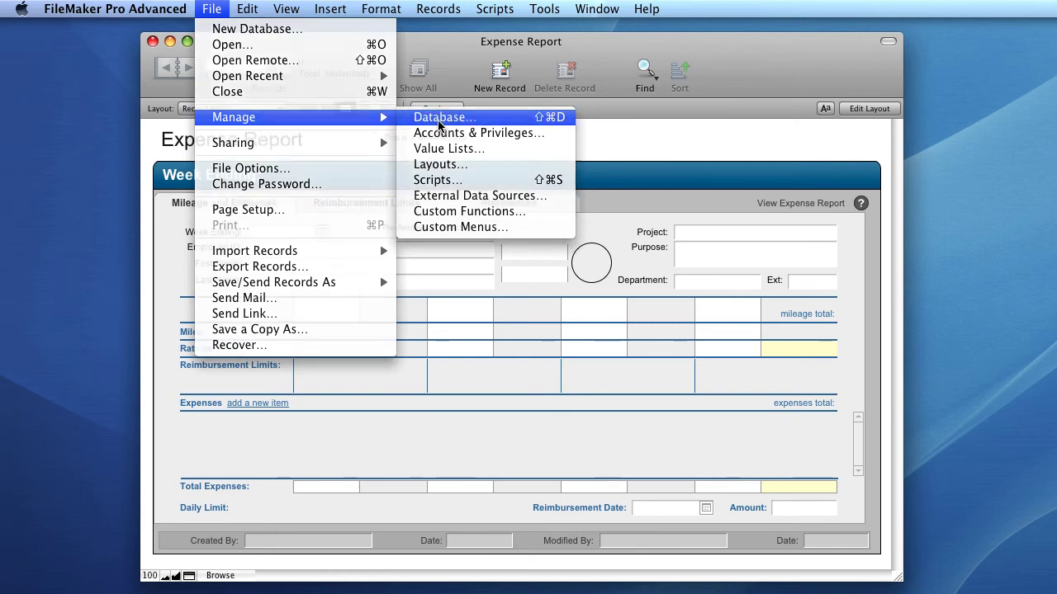
{"action": "left_click", "coordinate": [440, 123]}
{"action": "left_click_drag", "start_coordinate": [610, 93], "coordinate": [529, 70]}
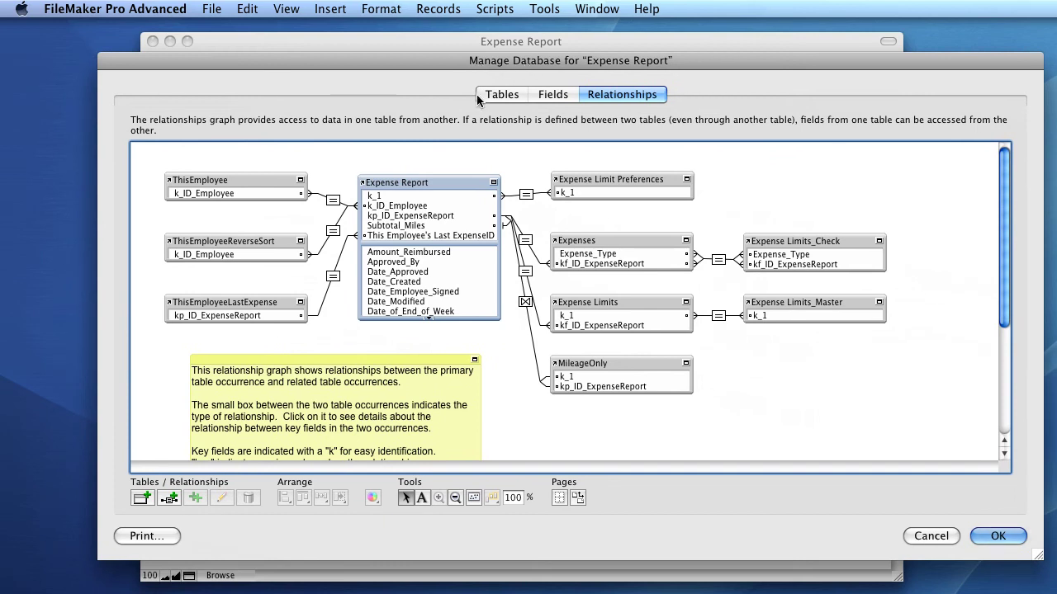
{"action": "left_click", "coordinate": [554, 98]}
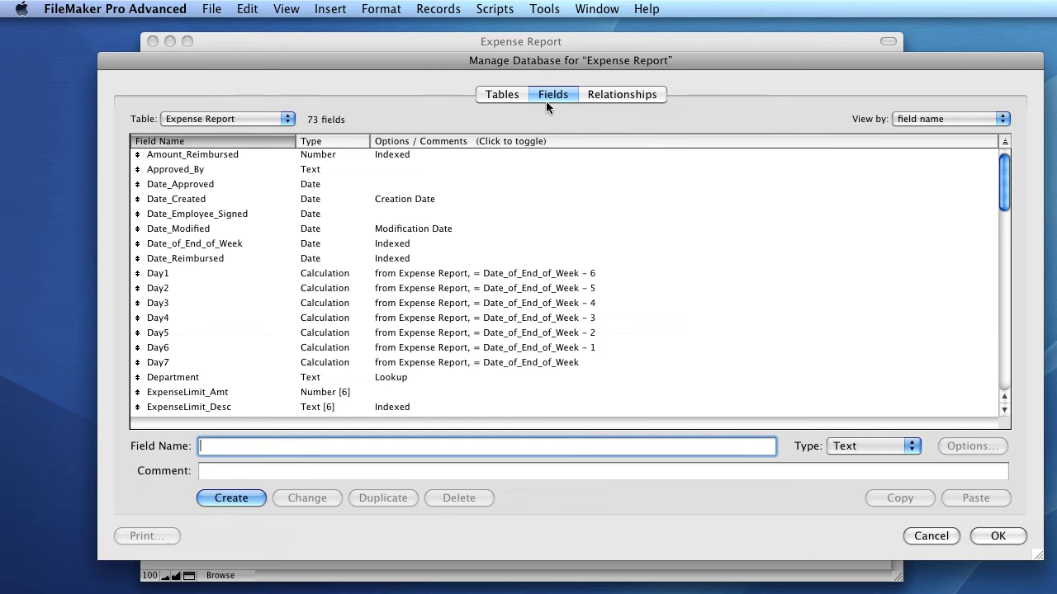
{"action": "left_click", "coordinate": [625, 97]}
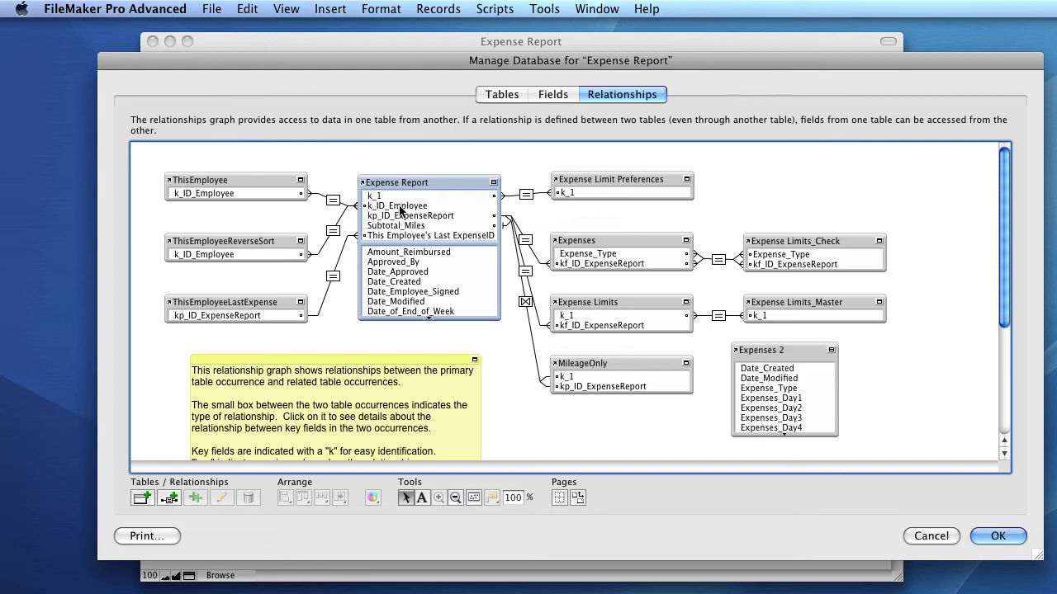
- Link Expense Report to Expenses 2 via Date_Created, then rearrange the table occurrences in the graph
{"action": "left_click", "coordinate": [394, 282]}
{"action": "left_click_drag", "start_coordinate": [394, 285], "coordinate": [770, 370]}
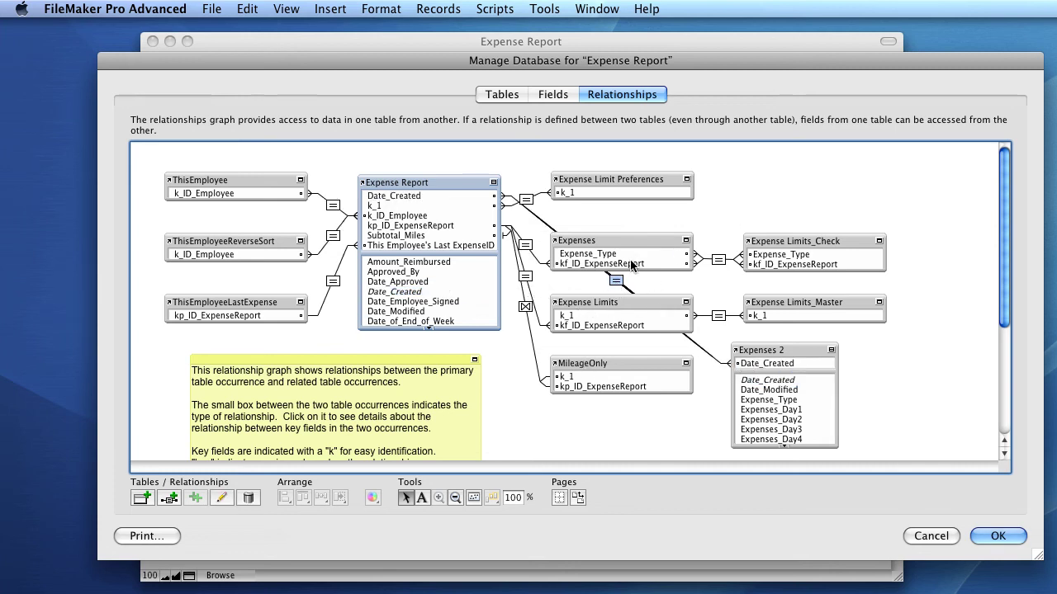
{"action": "left_click_drag", "start_coordinate": [628, 241], "coordinate": [689, 227]}
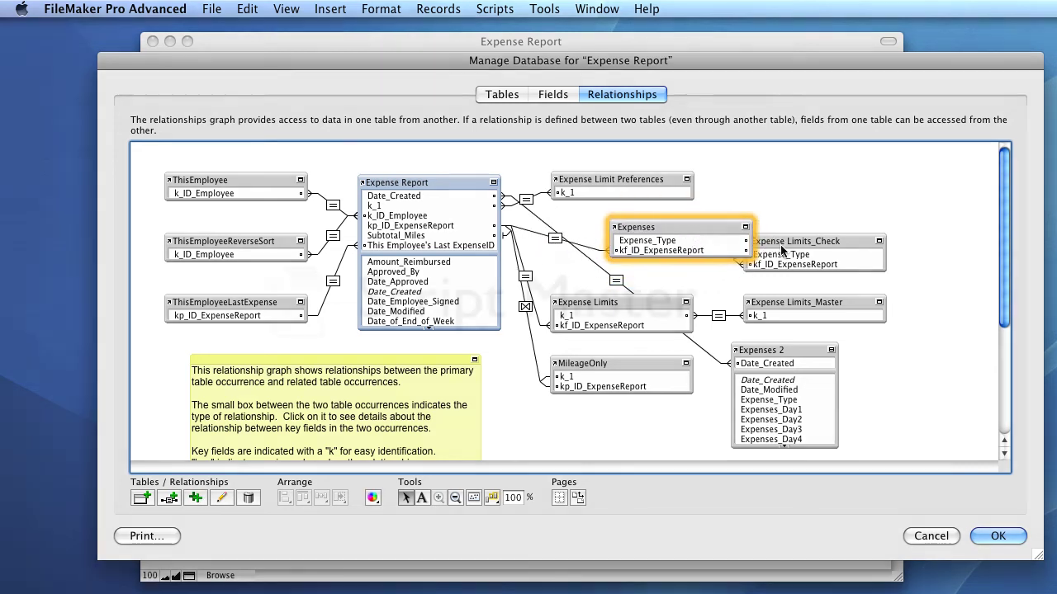
{"action": "left_click_drag", "start_coordinate": [782, 250], "coordinate": [861, 201]}
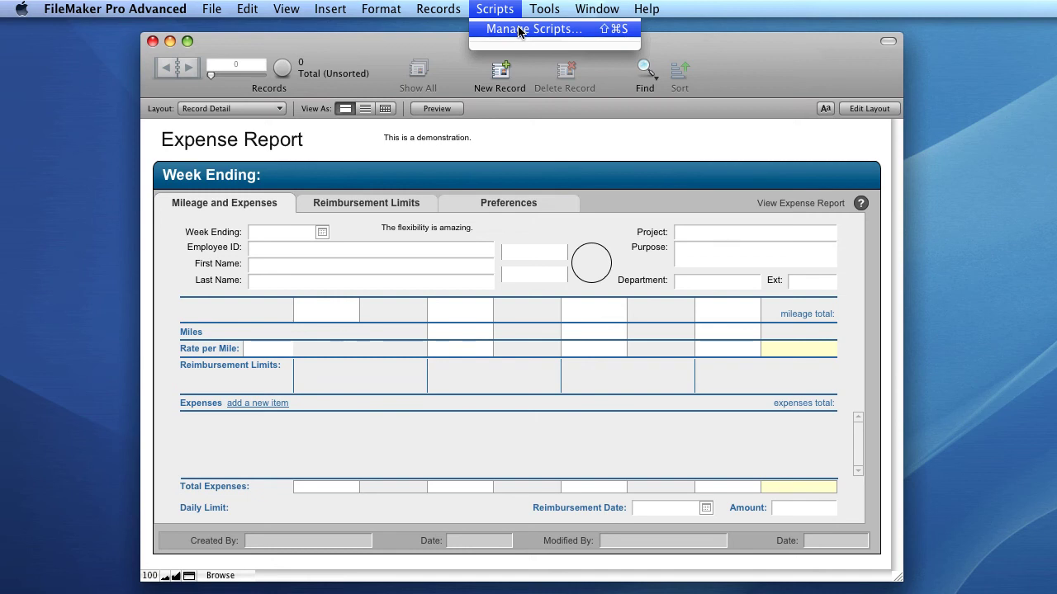
- Reposition and enlarge Manage Scripts, collapse the Expense Report Action folder, and create a new script
{"action": "left_click", "coordinate": [520, 30]}
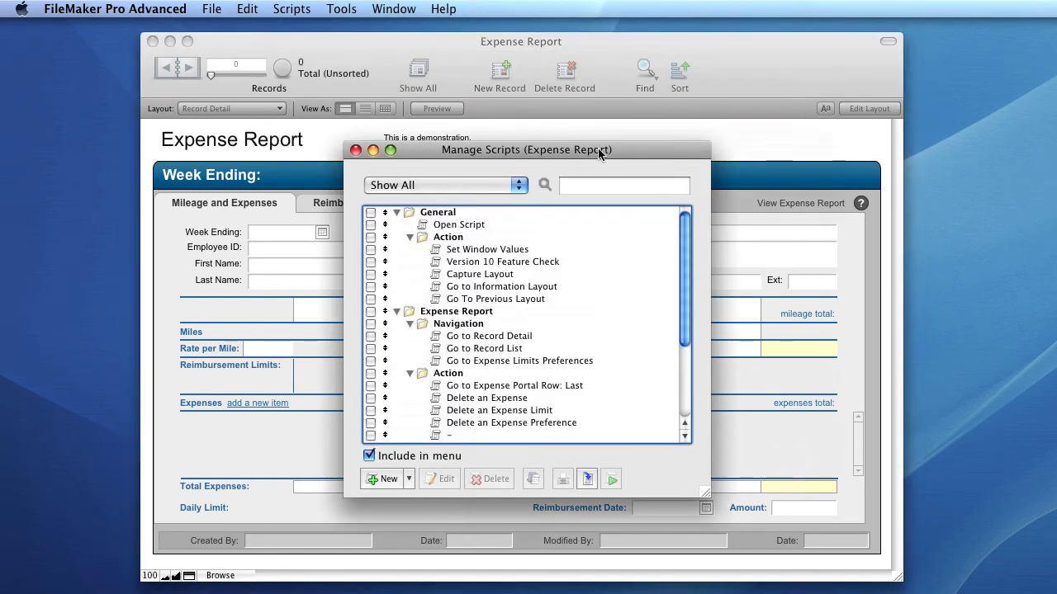
{"action": "left_click_drag", "start_coordinate": [600, 151], "coordinate": [507, 37]}
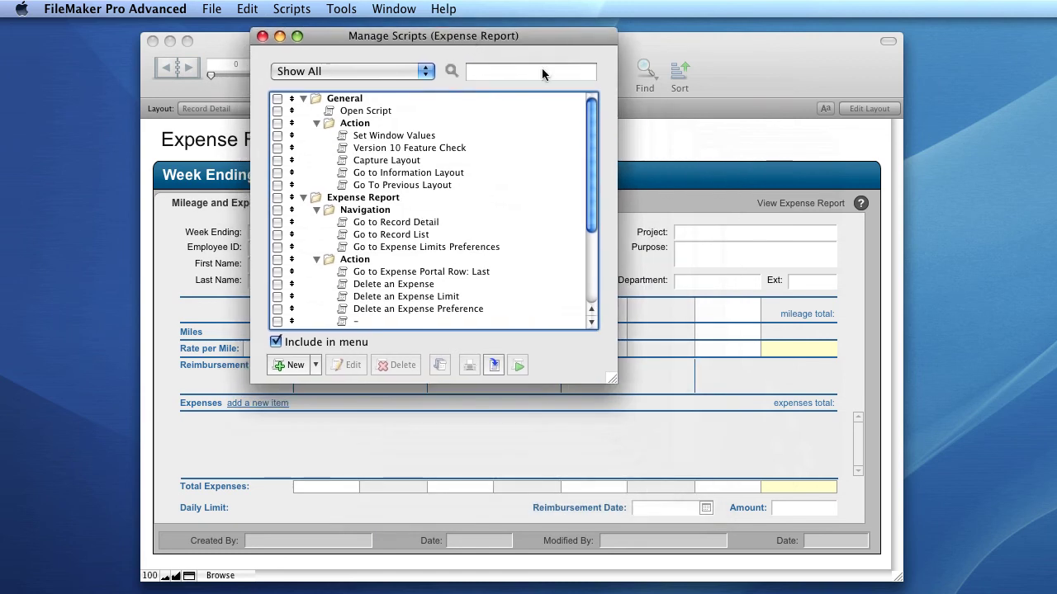
{"action": "left_click_drag", "start_coordinate": [612, 379], "coordinate": [826, 476]}
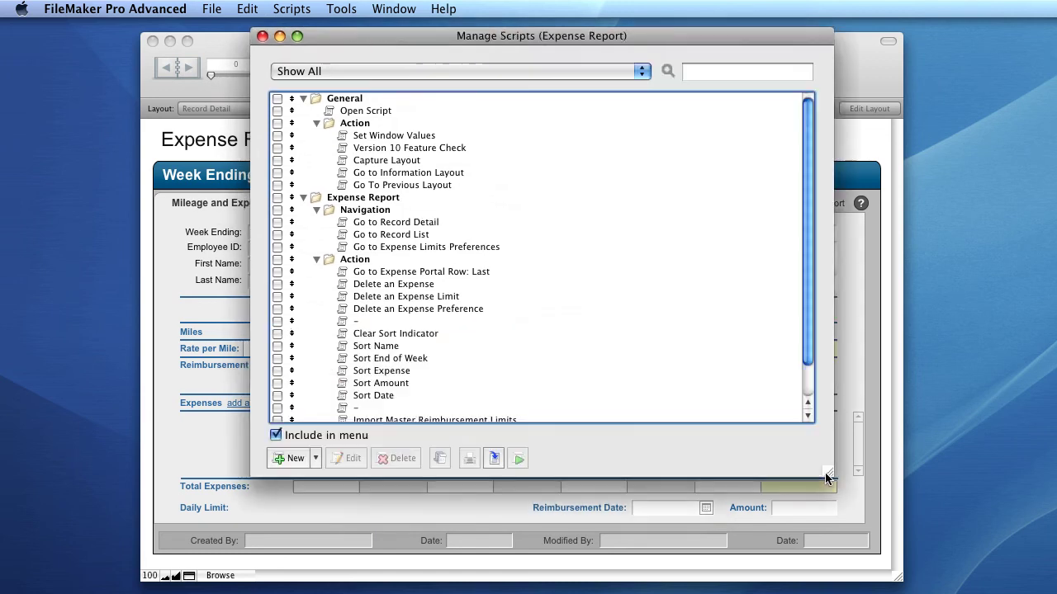
{"action": "left_click", "coordinate": [316, 260]}
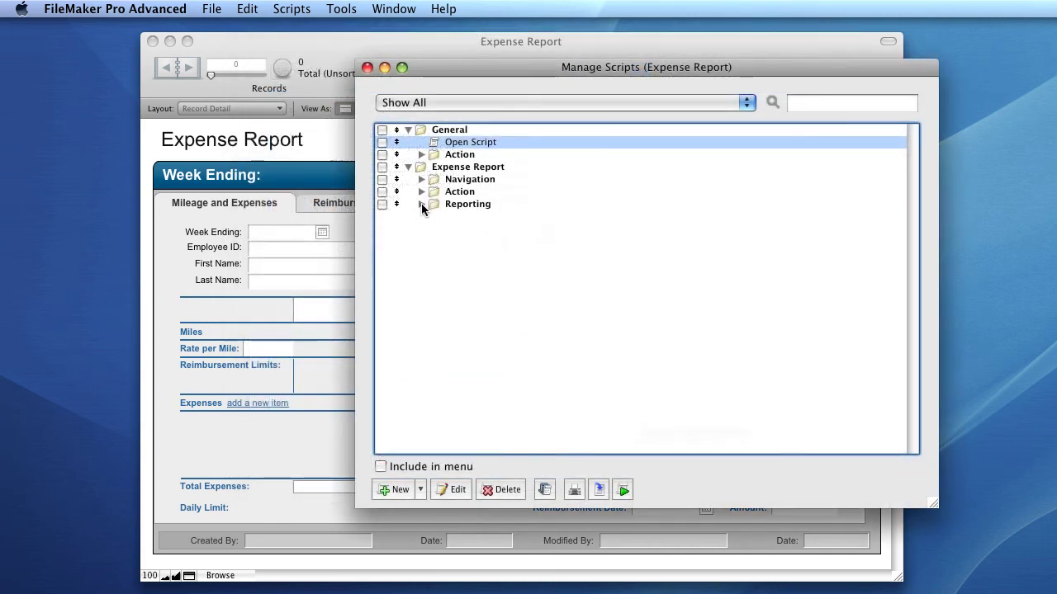
{"action": "left_click", "coordinate": [399, 490]}
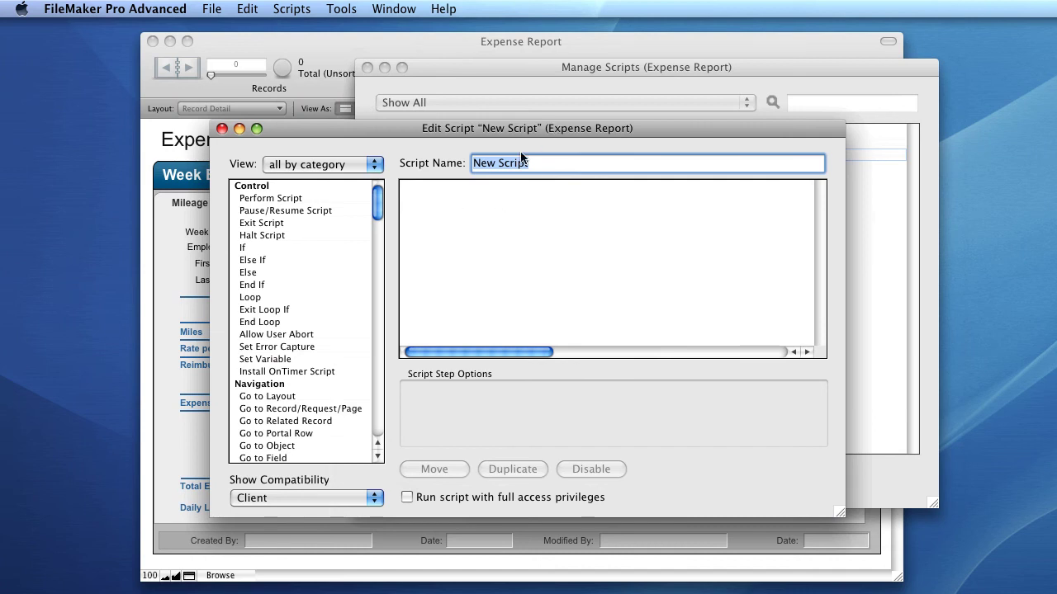
- Add an If block to New Script with Enter Browse Mode placed inside it
{"action": "double_click", "coordinate": [245, 249]}
{"action": "scroll", "coordinate": [305, 330], "scroll_direction": "down", "scroll_amount": 7}
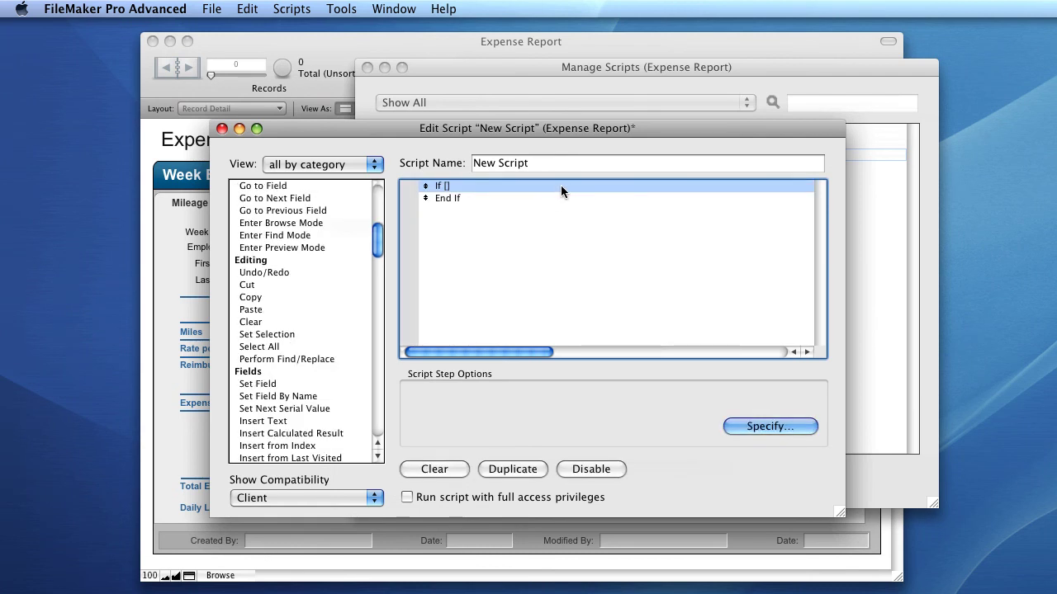
{"action": "left_click", "coordinate": [318, 223]}
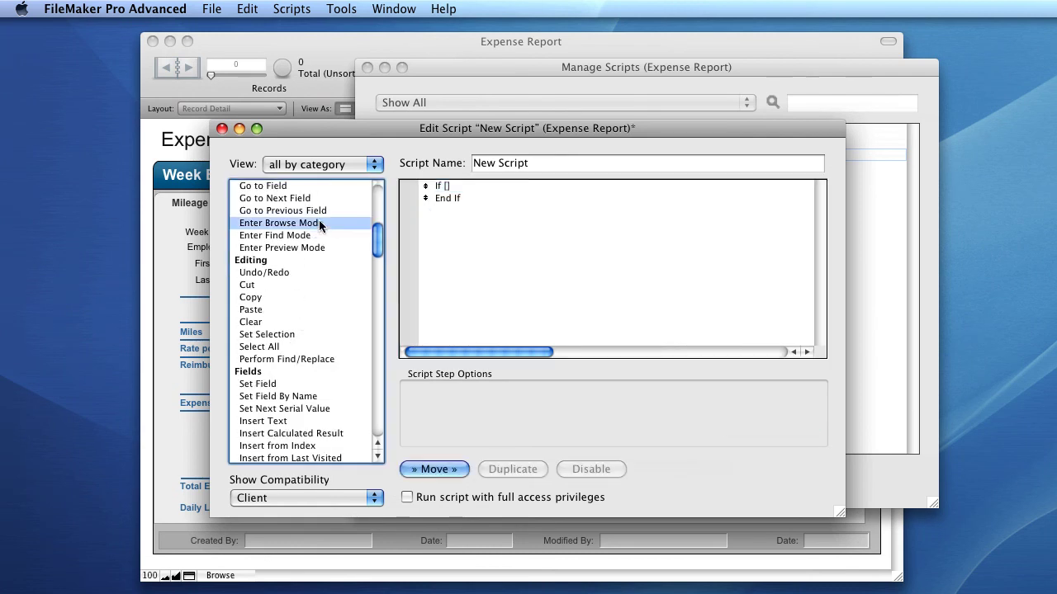
{"action": "left_click", "coordinate": [449, 468]}
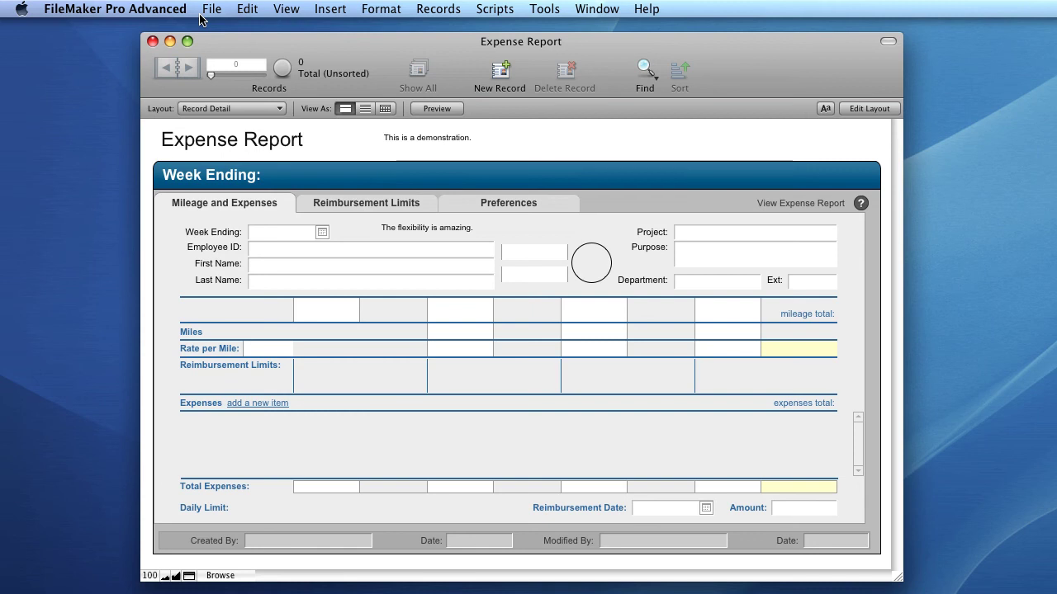
- Open Manage Accounts & Privileges from the File > Manage menu
{"action": "left_click", "coordinate": [211, 9]}
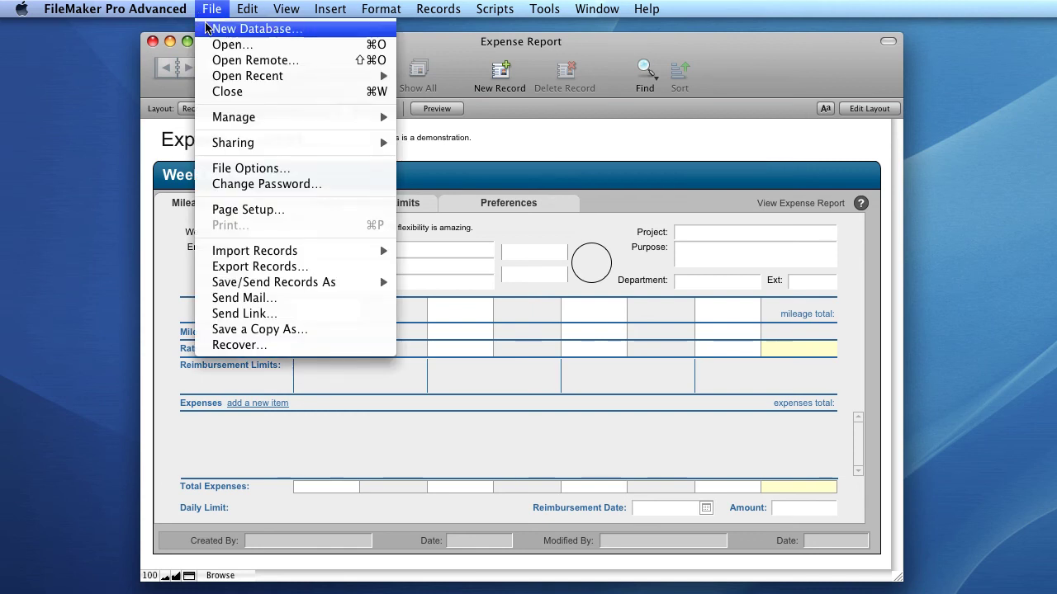
{"action": "mouse_move", "coordinate": [288, 122]}
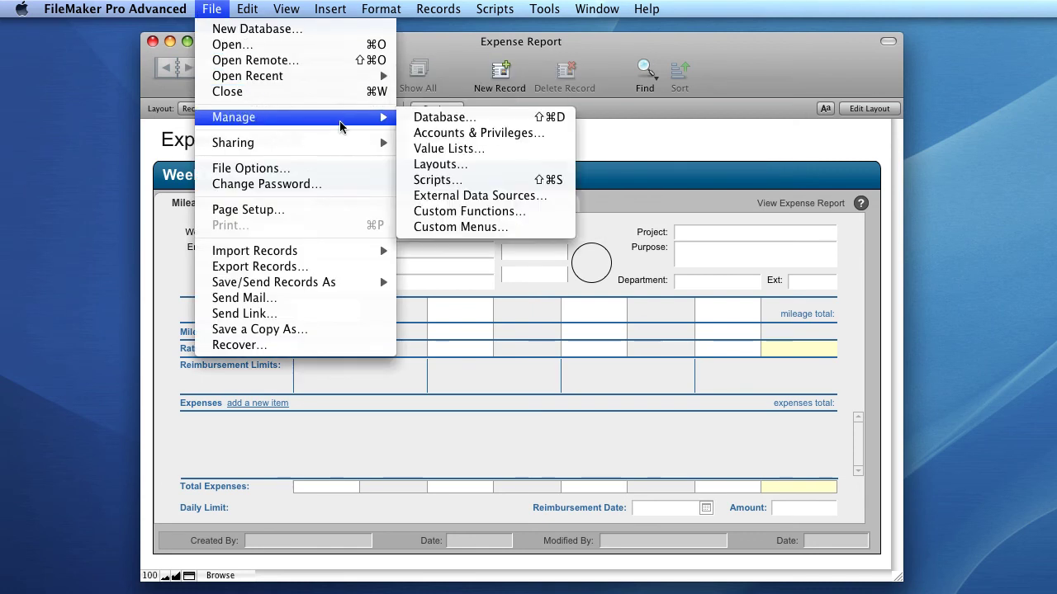
{"action": "left_click", "coordinate": [511, 133]}
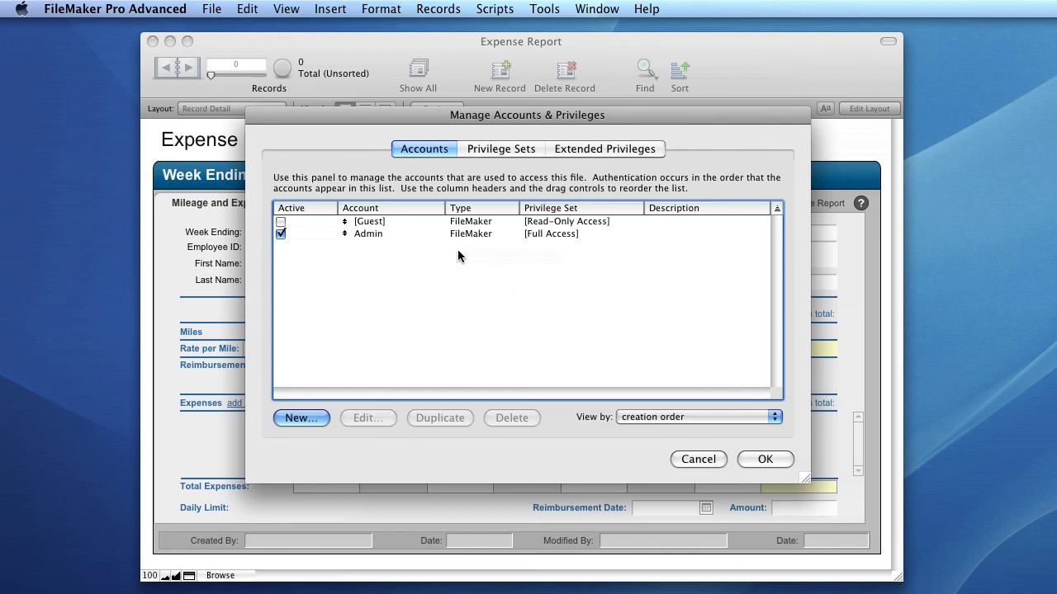
{"action": "left_click", "coordinate": [383, 234]}
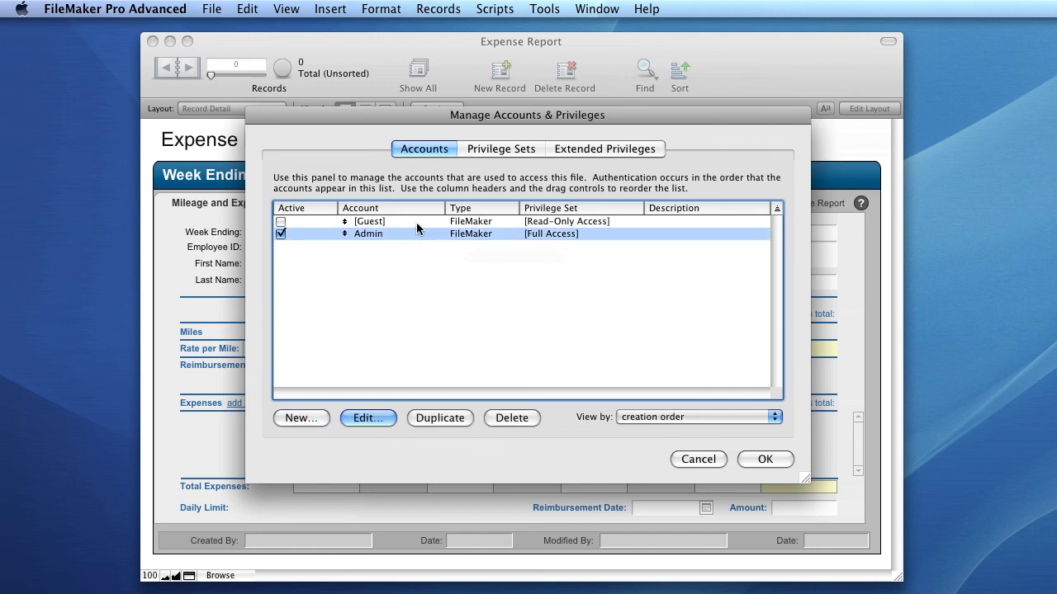
{"action": "left_click", "coordinate": [416, 221]}
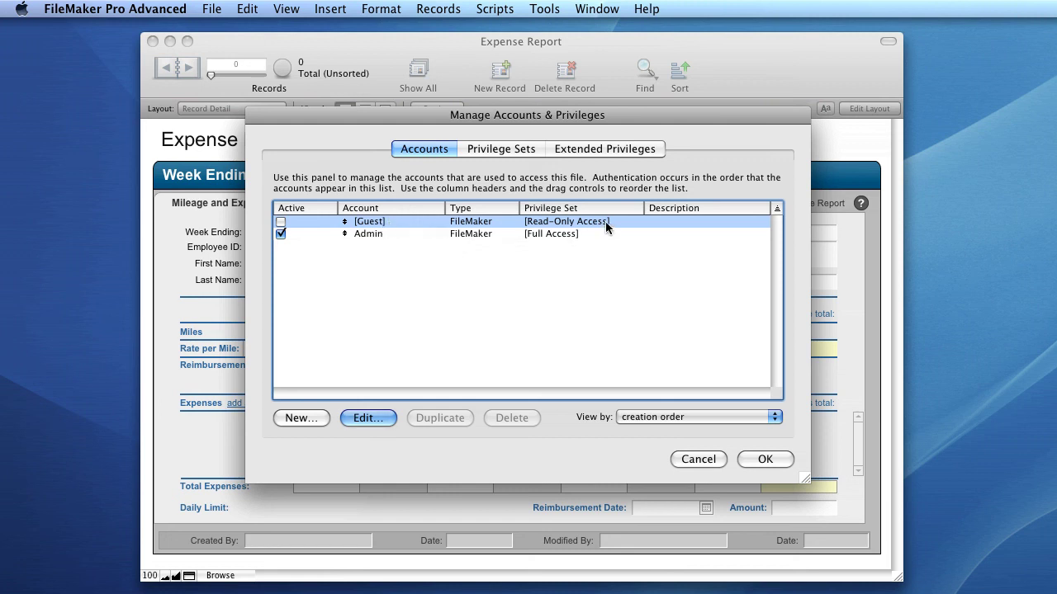
{"action": "left_click", "coordinate": [476, 256]}
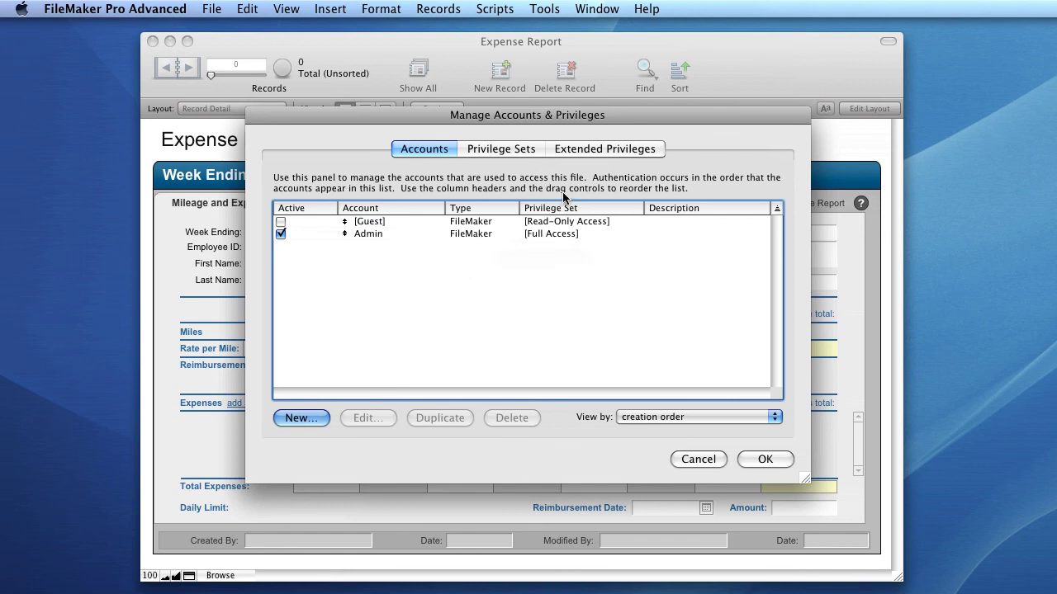
{"action": "double_click", "coordinate": [406, 235]}
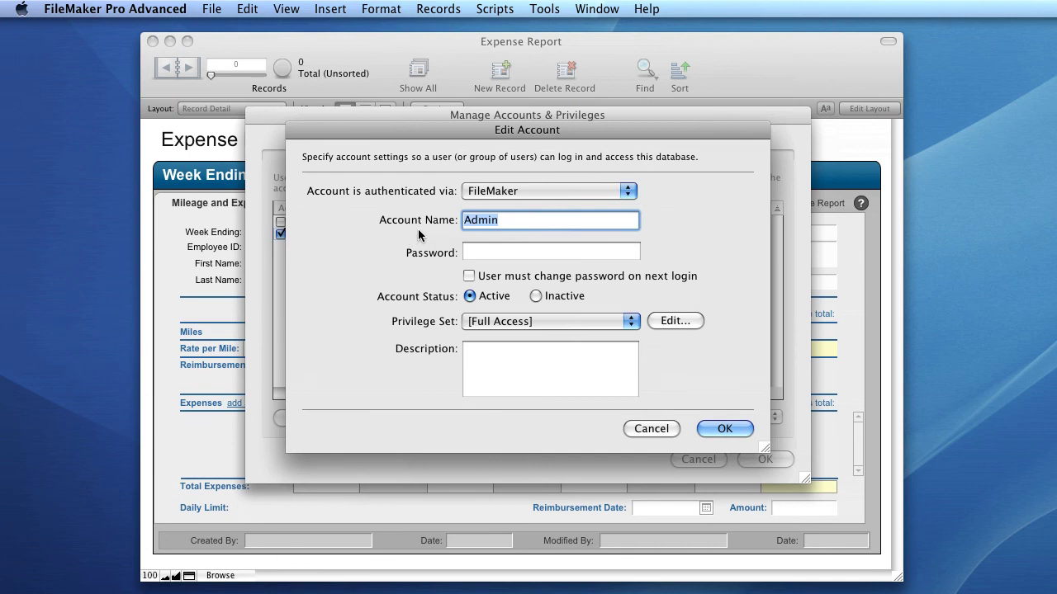
- Give the Admin account a password and save the account changes
{"action": "key", "text": "Tab"}
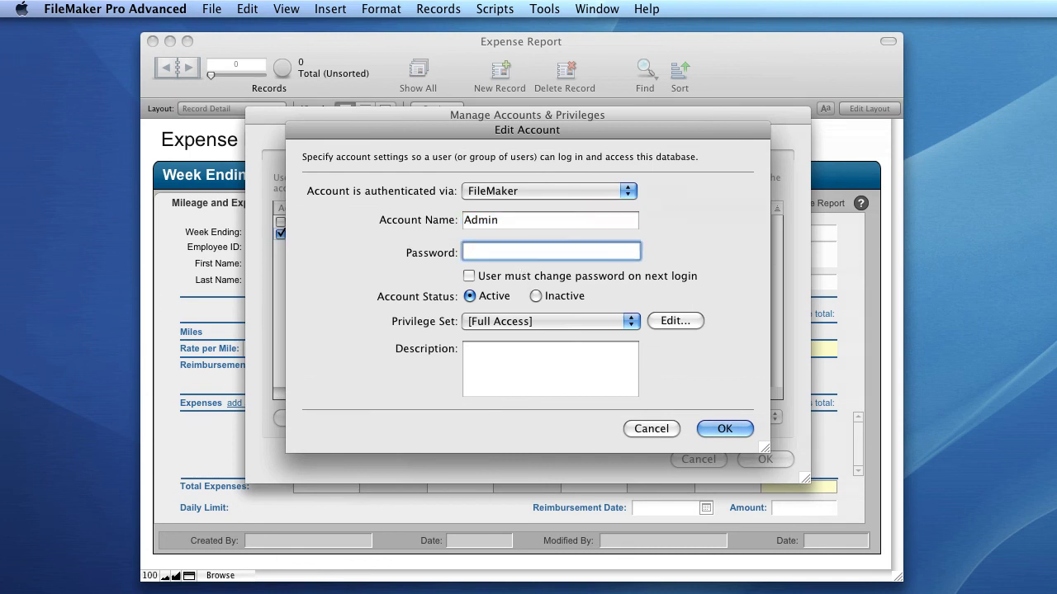
{"action": "type", "text": "••••••••"}
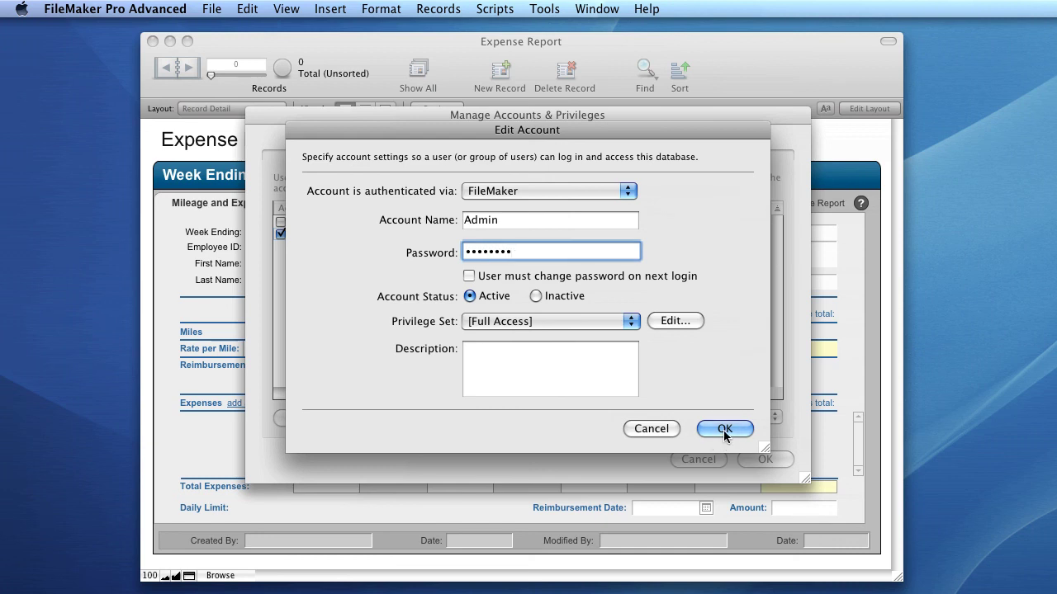
{"action": "left_click", "coordinate": [724, 429]}
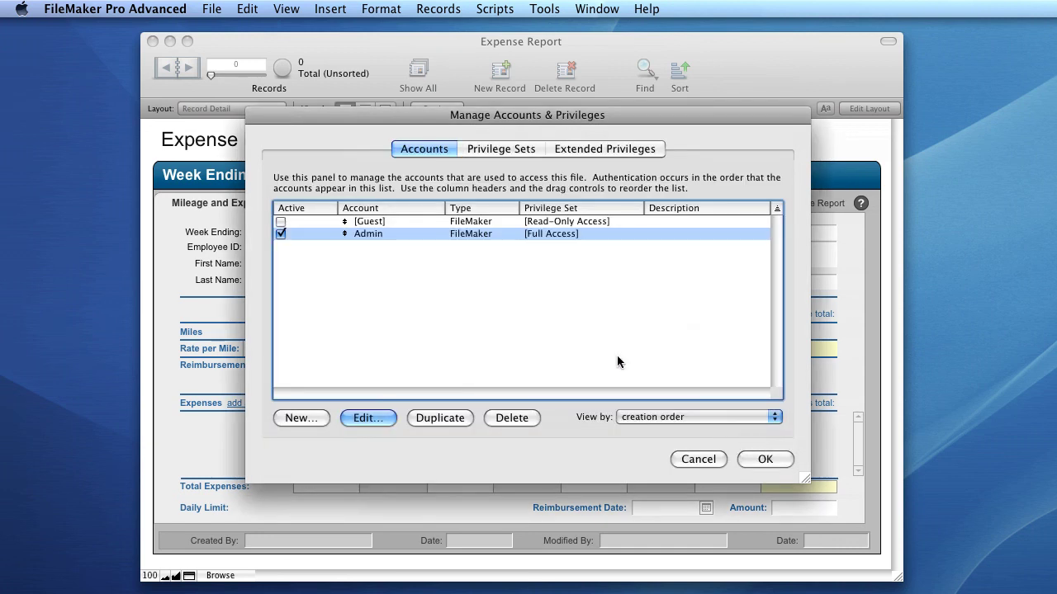
{"action": "left_click", "coordinate": [772, 464]}
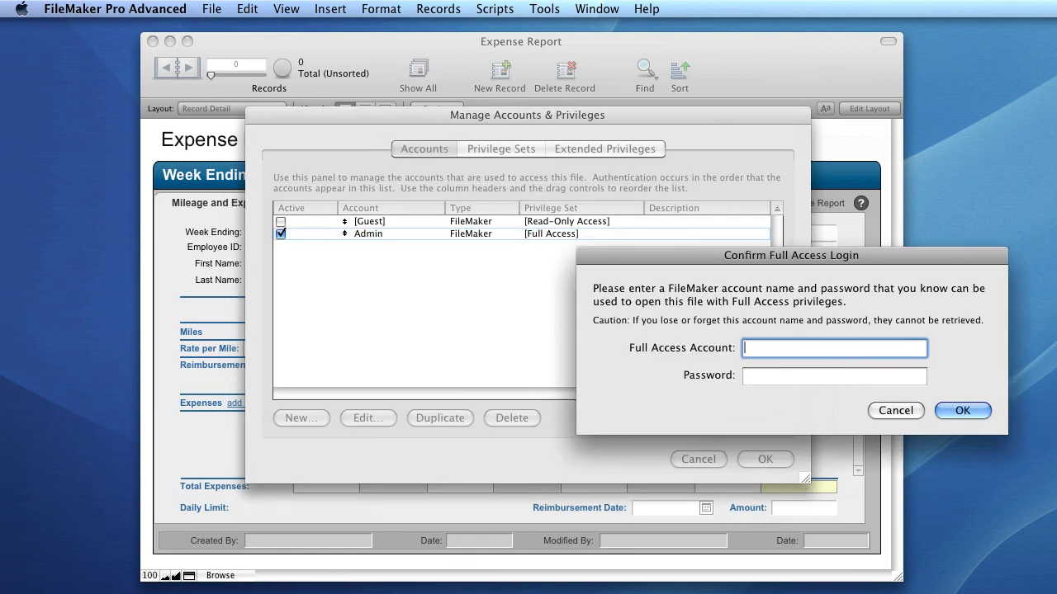
- Confirm full access login with the Admin account name and its password
{"action": "type", "text": "omnipas"}
{"action": "key", "text": "BackSpace"}
{"action": "key", "text": "BackSpace"}
{"action": "key", "text": "BackSpace"}
{"action": "key", "text": "BackSpace"}
{"action": "key", "text": "BackSpace"}
{"action": "key", "text": "BackSpace"}
{"action": "key", "text": "BackSpace"}
{"action": "type", "text": "Admin"}
{"action": "key", "text": "Tab"}
{"action": "type", "text": "pass"}
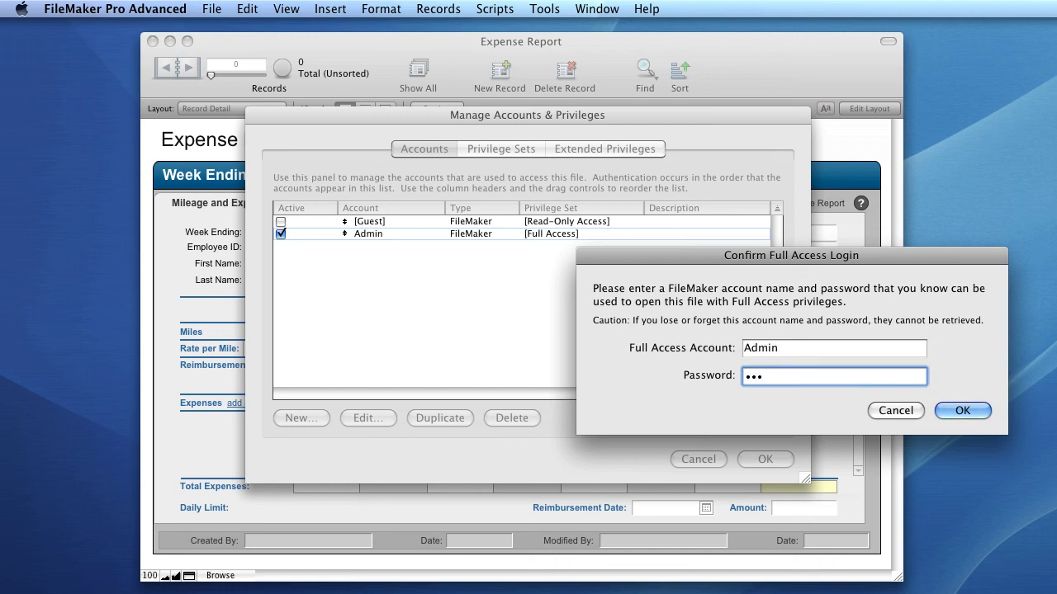
{"action": "type", "text": "word"}
{"action": "left_click", "coordinate": [960, 412]}
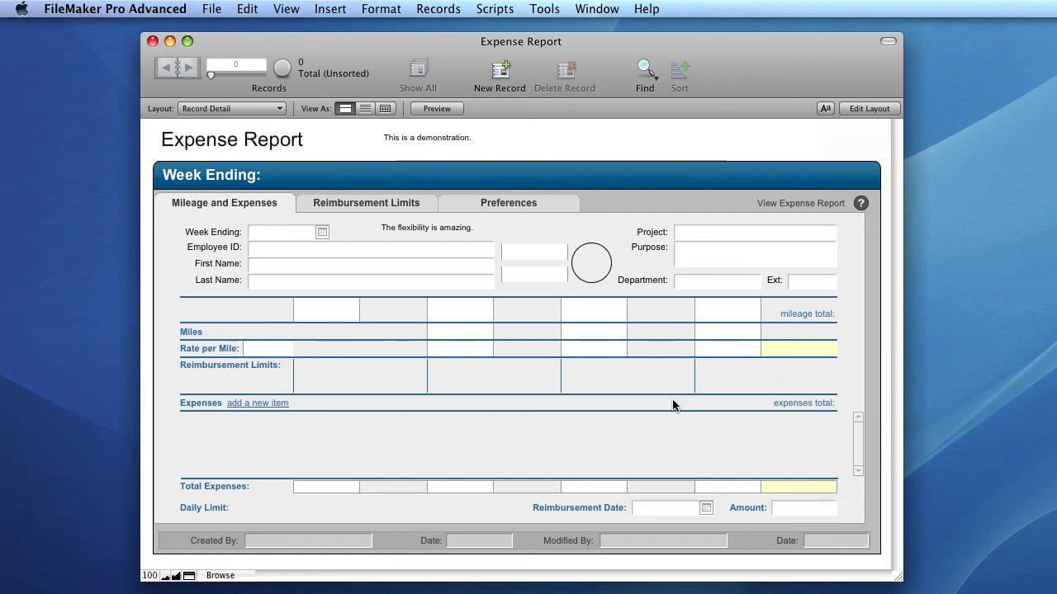
- Close the Expense Report database and show the File > Open Recent submenu
{"action": "left_click", "coordinate": [212, 9]}
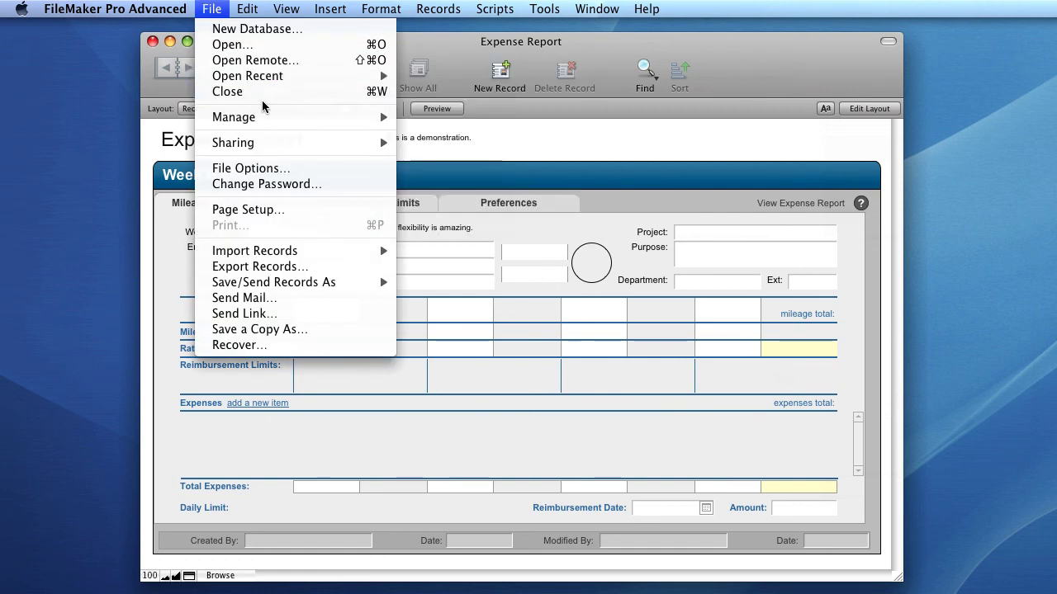
{"action": "left_click", "coordinate": [263, 93]}
{"action": "left_click", "coordinate": [221, 9]}
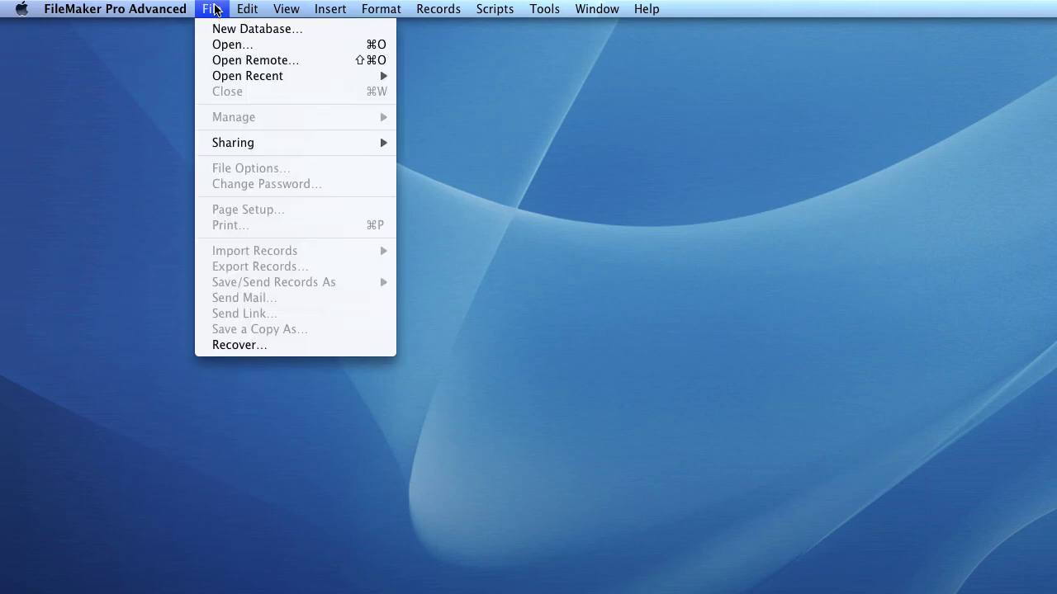
{"action": "mouse_move", "coordinate": [286, 75]}
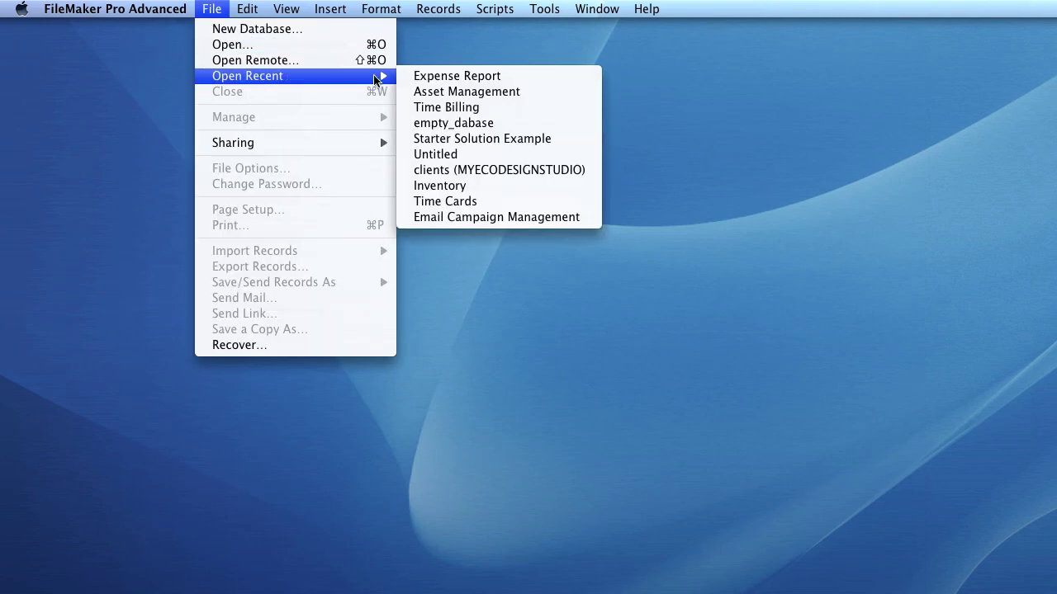